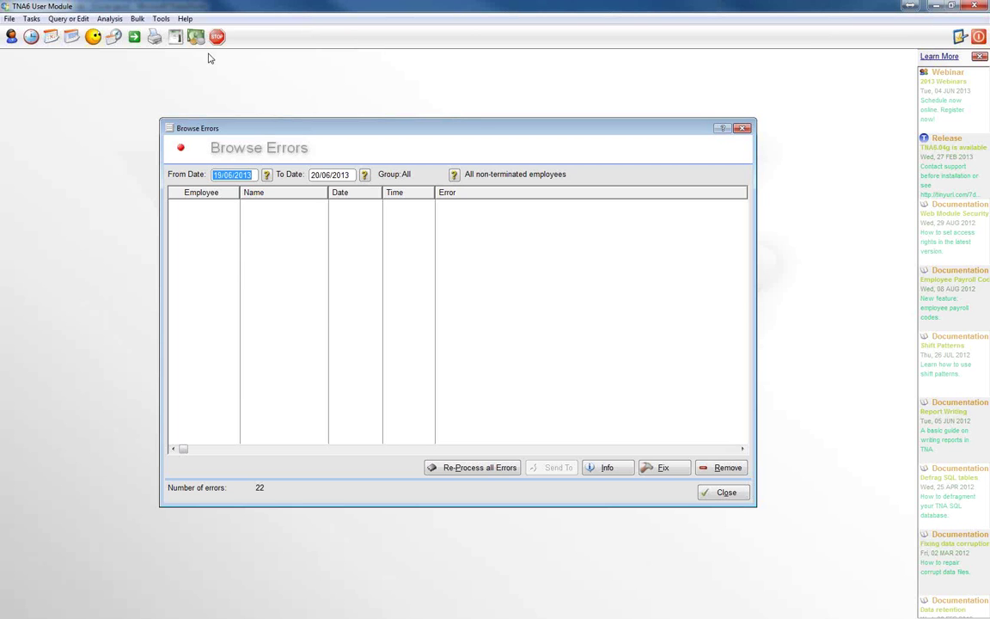
Set the error list's date range from 03/06/2013 to 09/06/2013
left_click(266, 174)
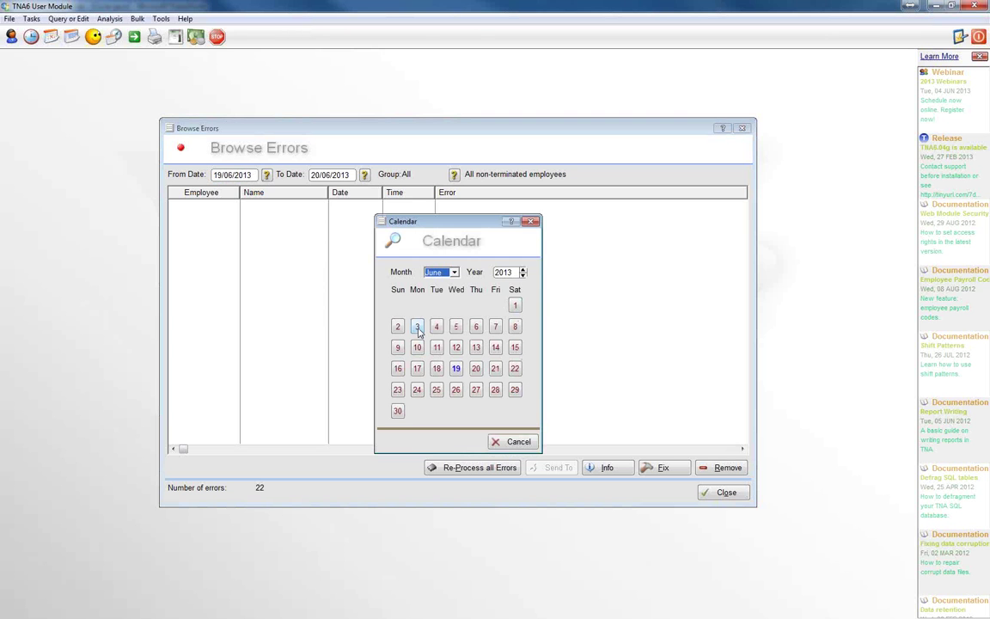
left_click(418, 328)
left_click(364, 175)
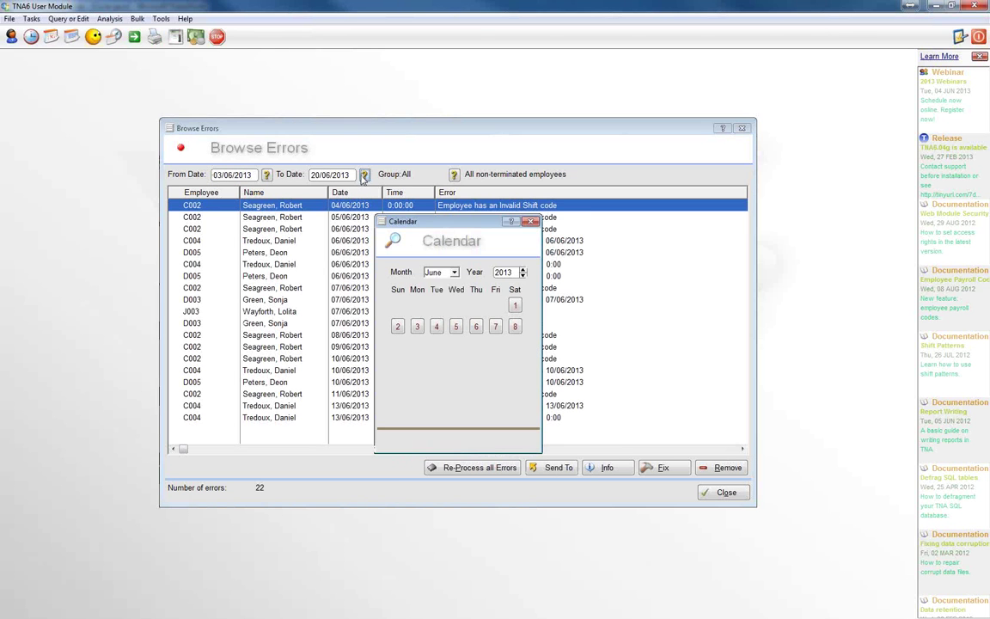
left_click(393, 347)
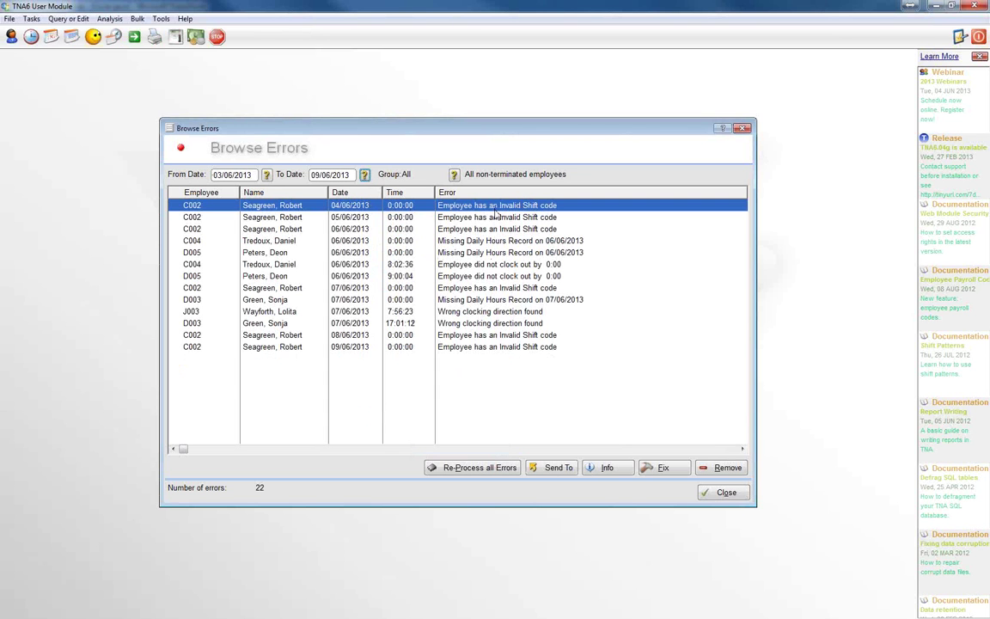
Examine the invalid shift code, missing daily hours, missing clock-out and wrong clocking direction errors in the list
left_click(475, 276)
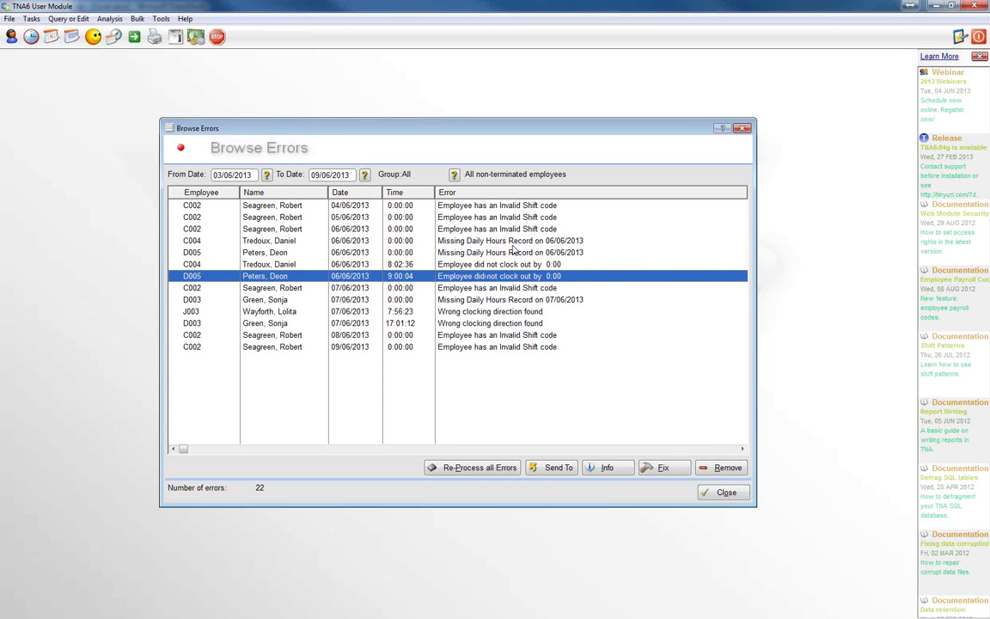
left_click(555, 207)
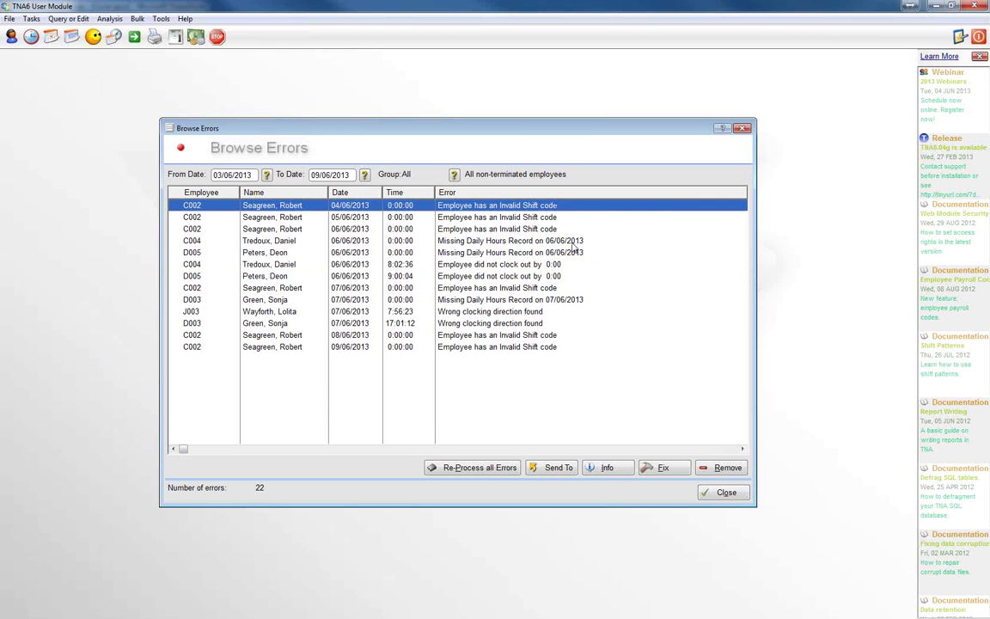
left_click(568, 242)
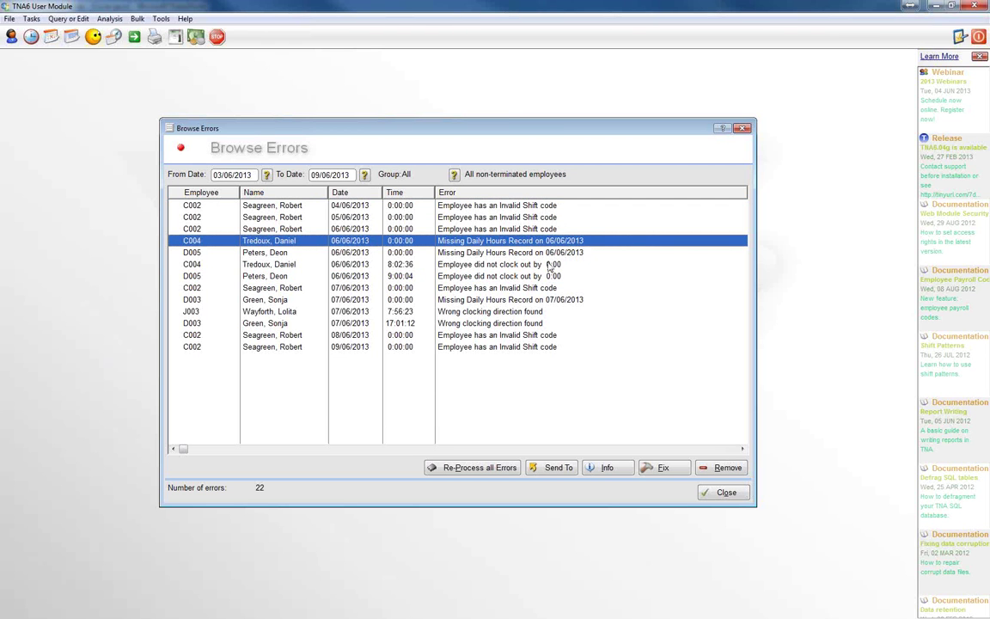
left_click(565, 266)
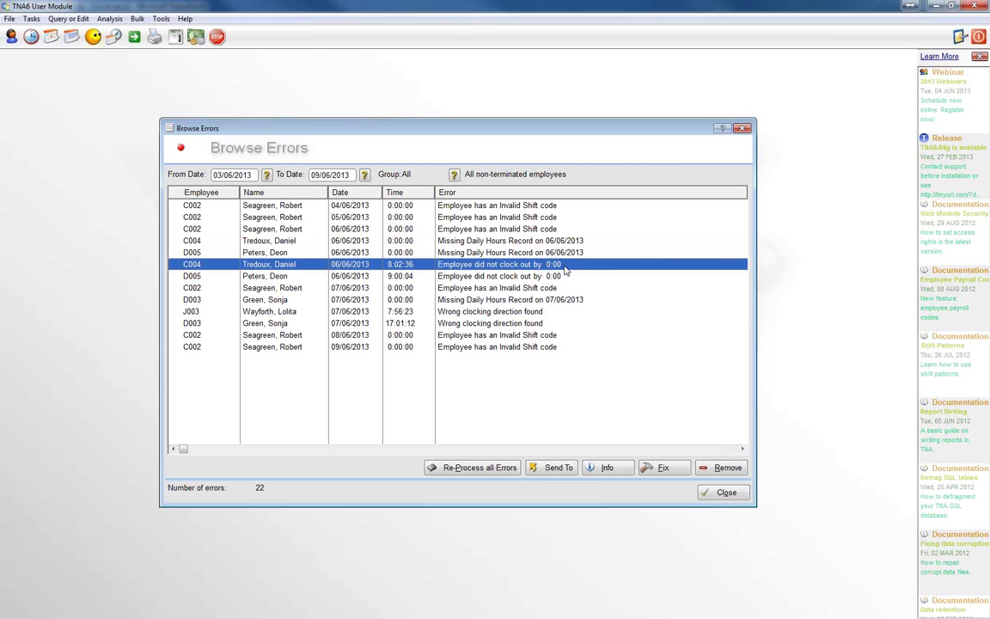
left_click(513, 313)
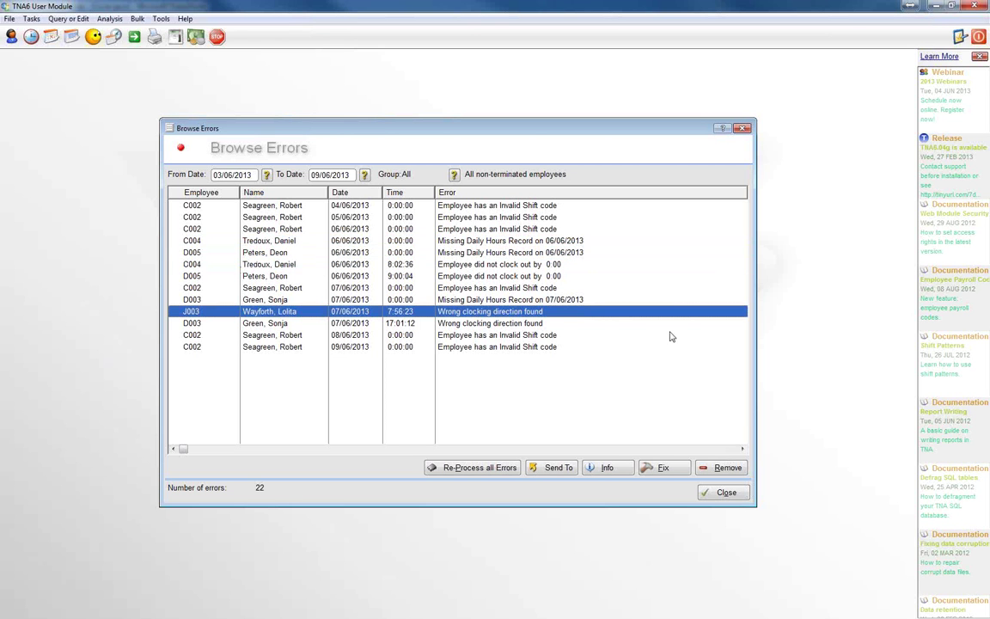
Fix the 04/06/2013 invalid shift code error by assigning the employee payroll shift 01 (Day 08h00-17h00) from 01/06/2013, and save the employee record
key("Home")
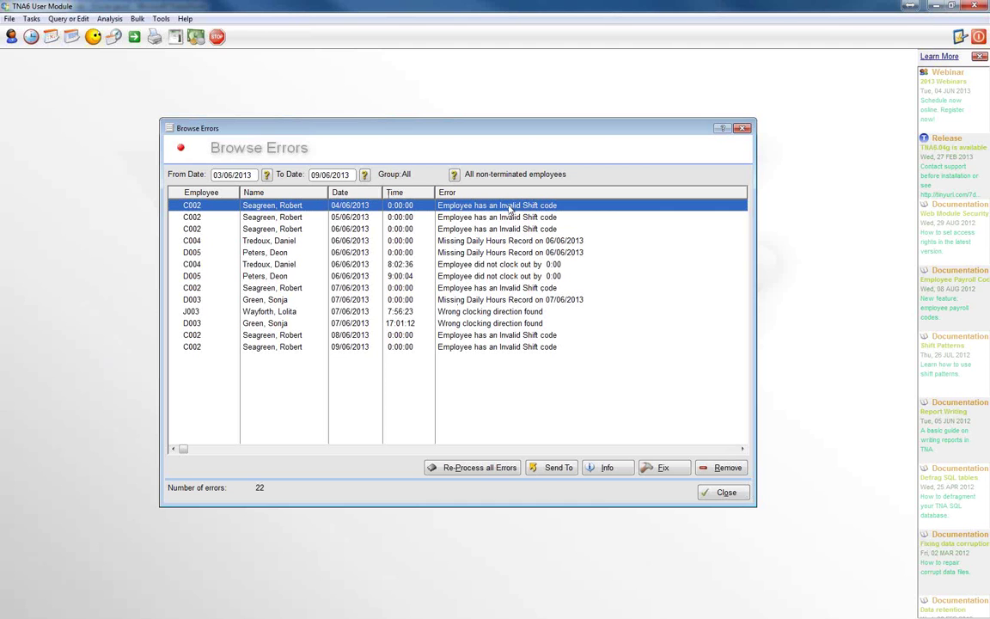
left_click(664, 469)
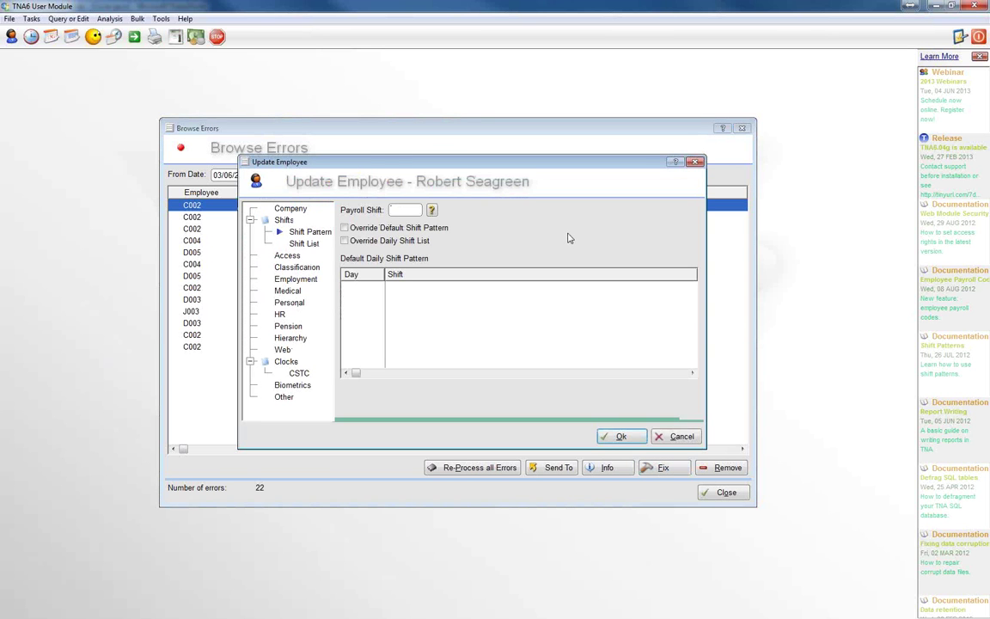
left_click(432, 211)
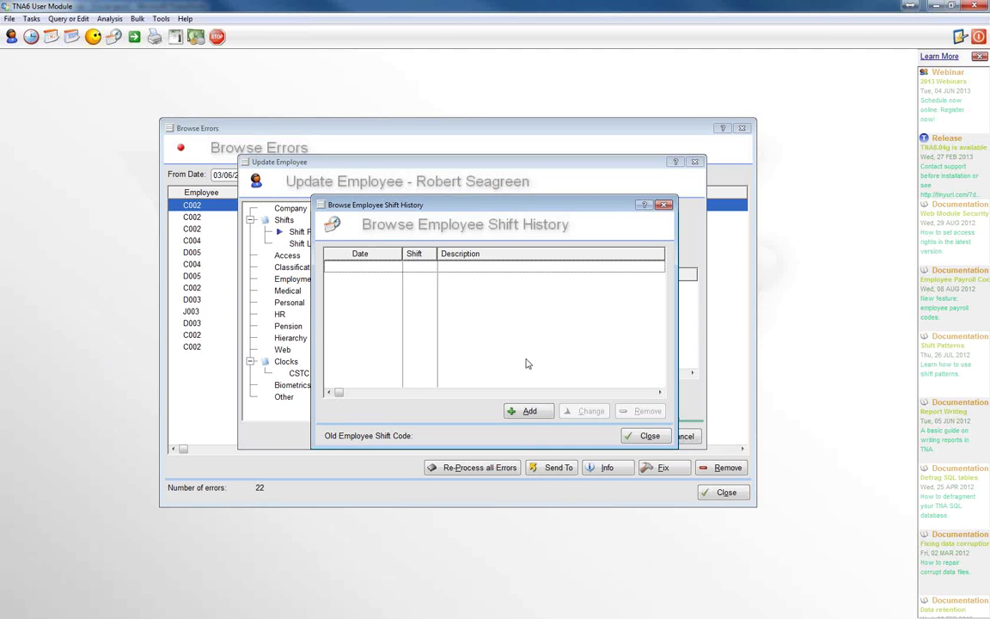
left_click(529, 412)
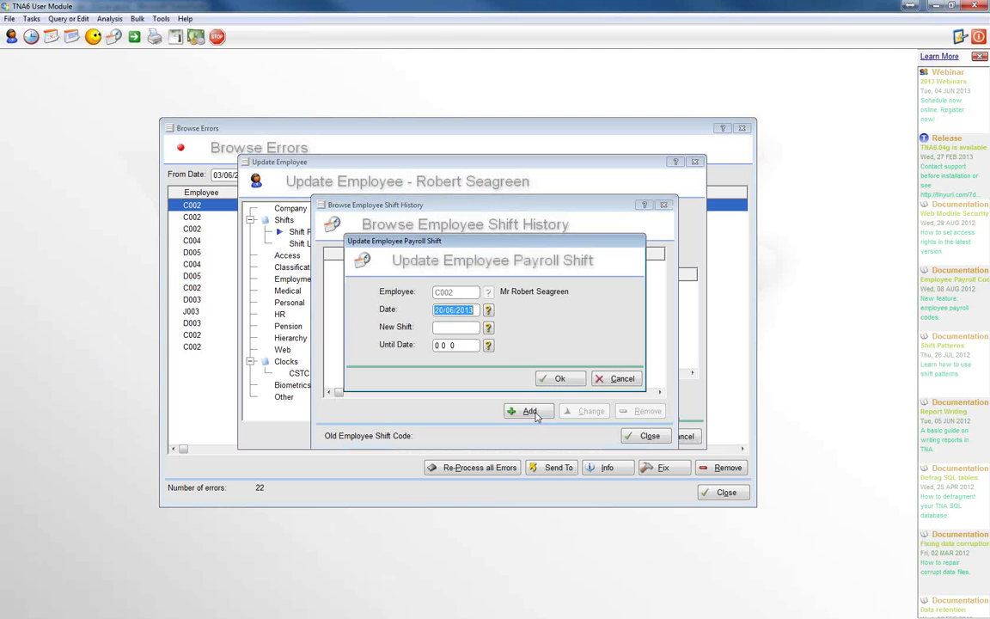
left_click(488, 311)
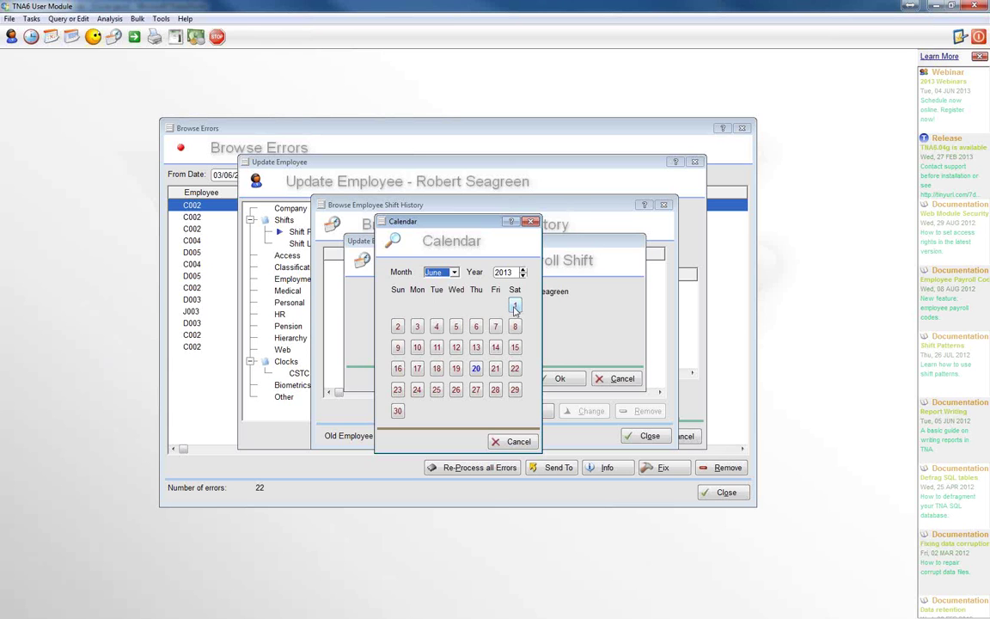
left_click(515, 307)
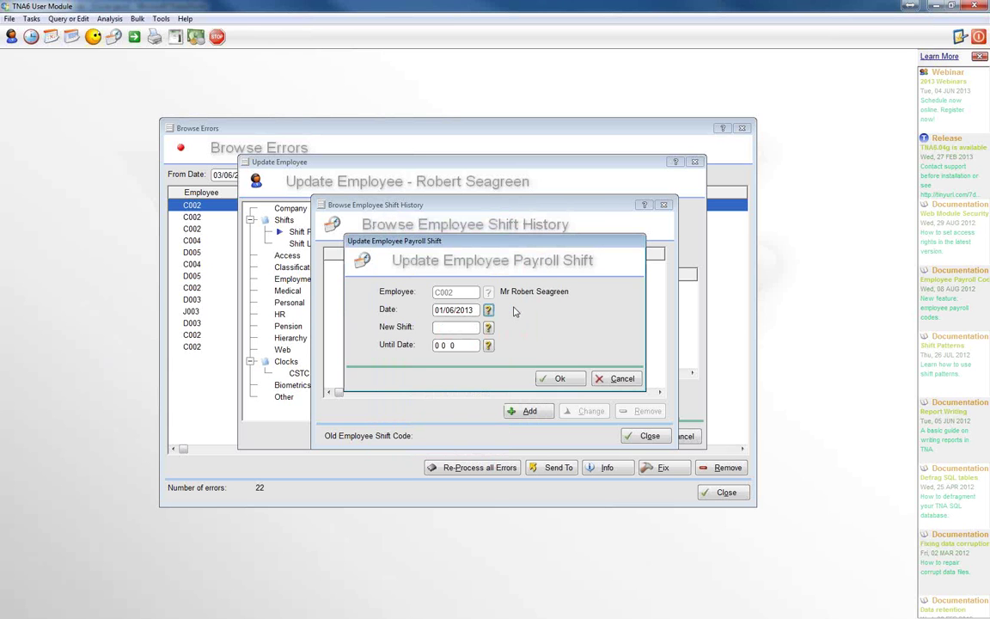
left_click(488, 327)
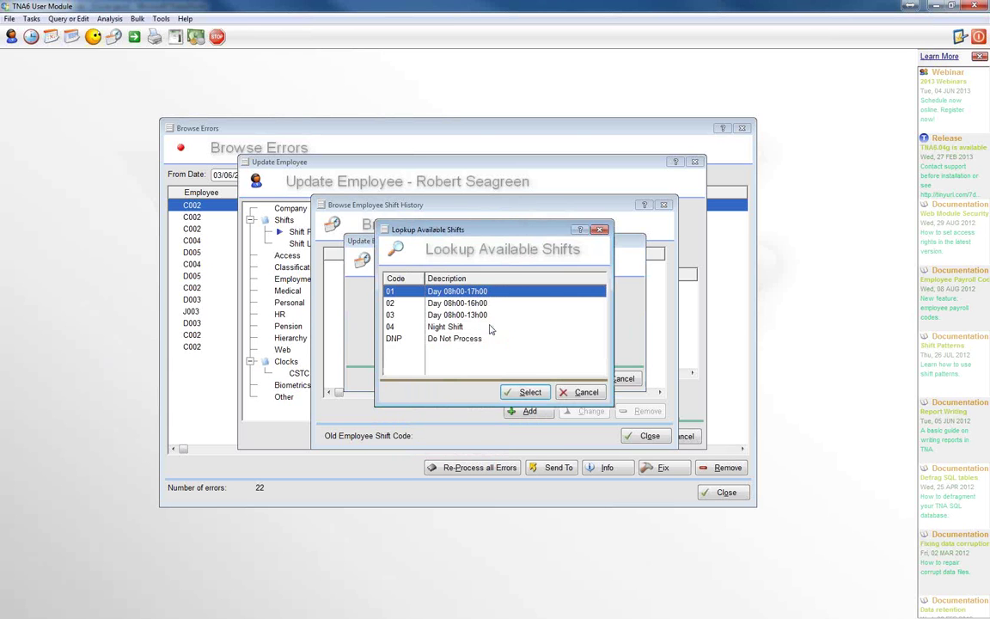
double_click(459, 295)
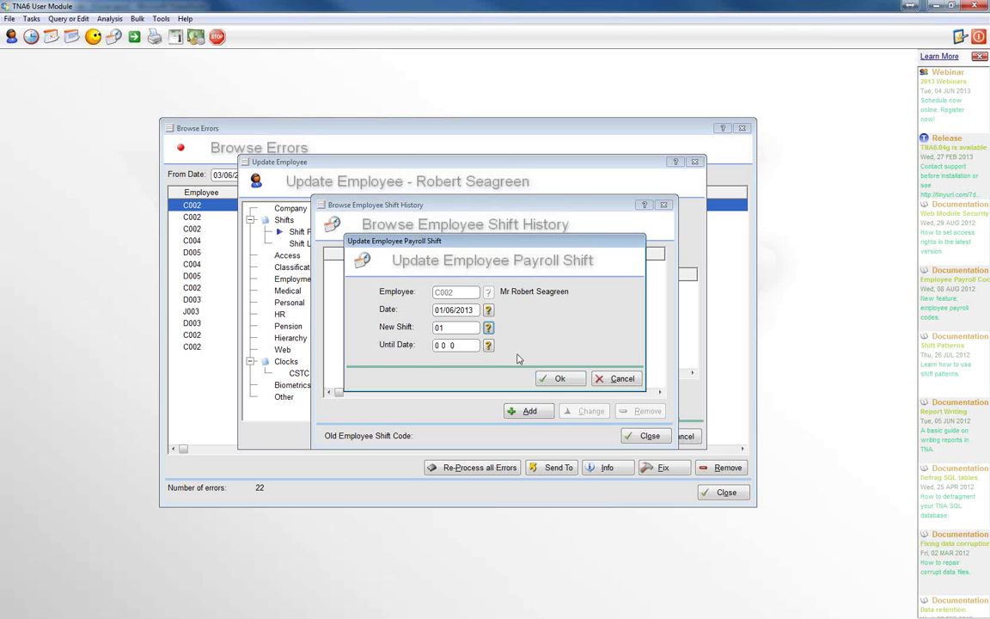
left_click(569, 381)
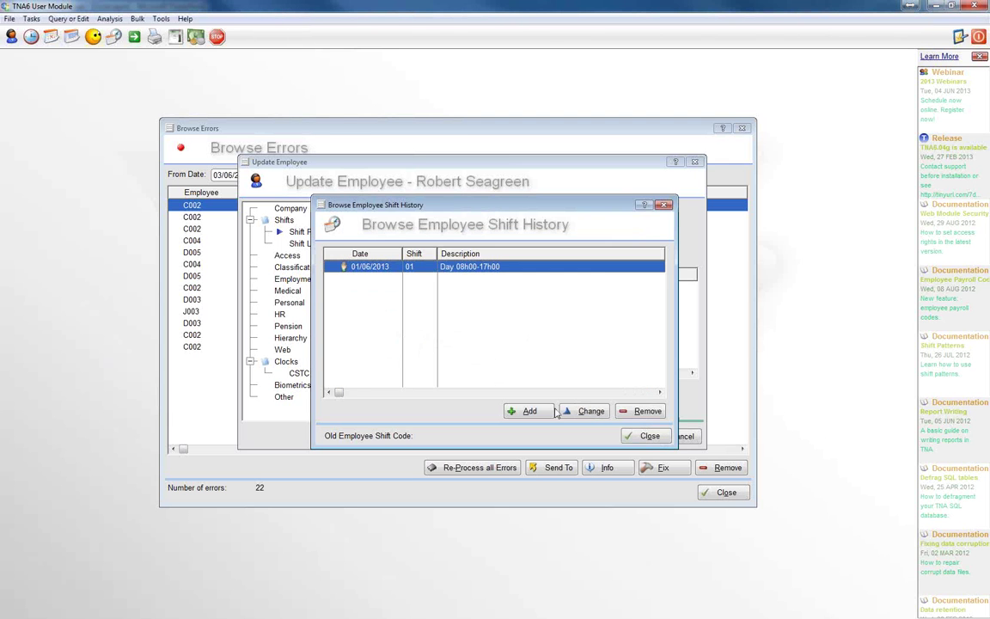
left_click(645, 436)
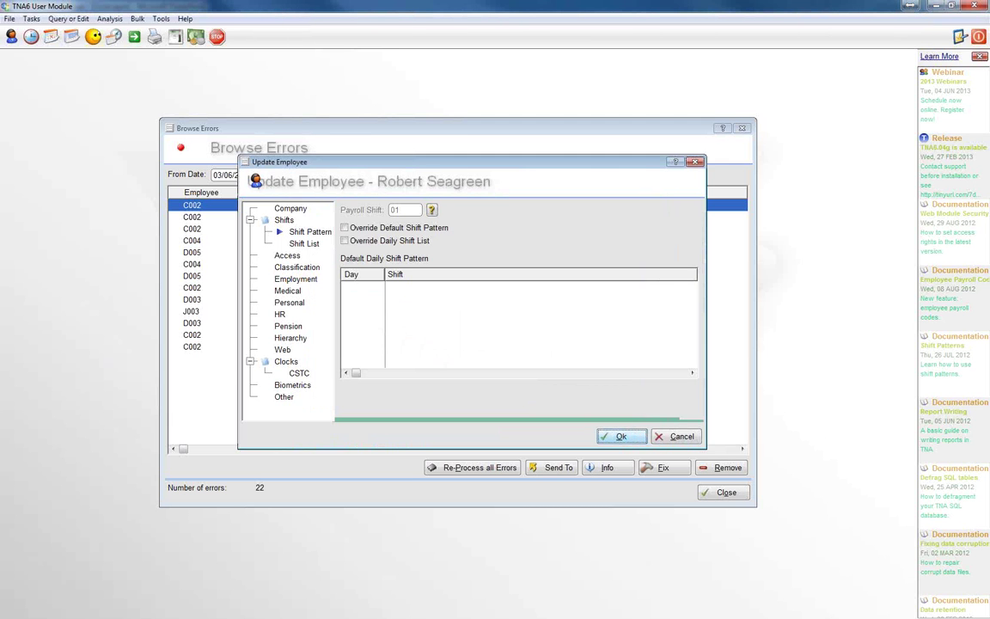
left_click(624, 437)
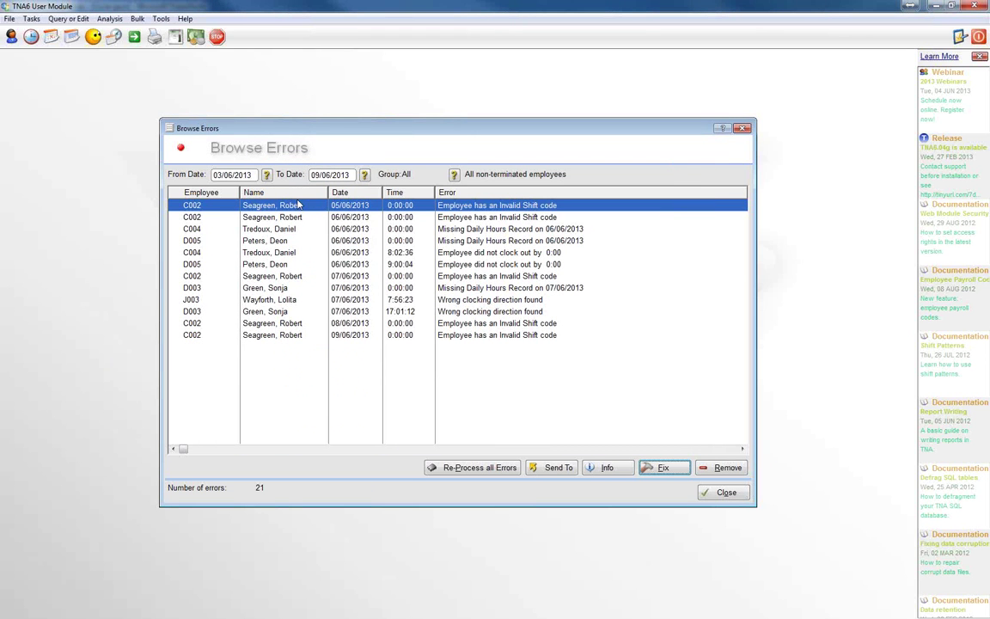
Review the same employee's remaining invalid shift code errors and re-process all errors
left_click(280, 220)
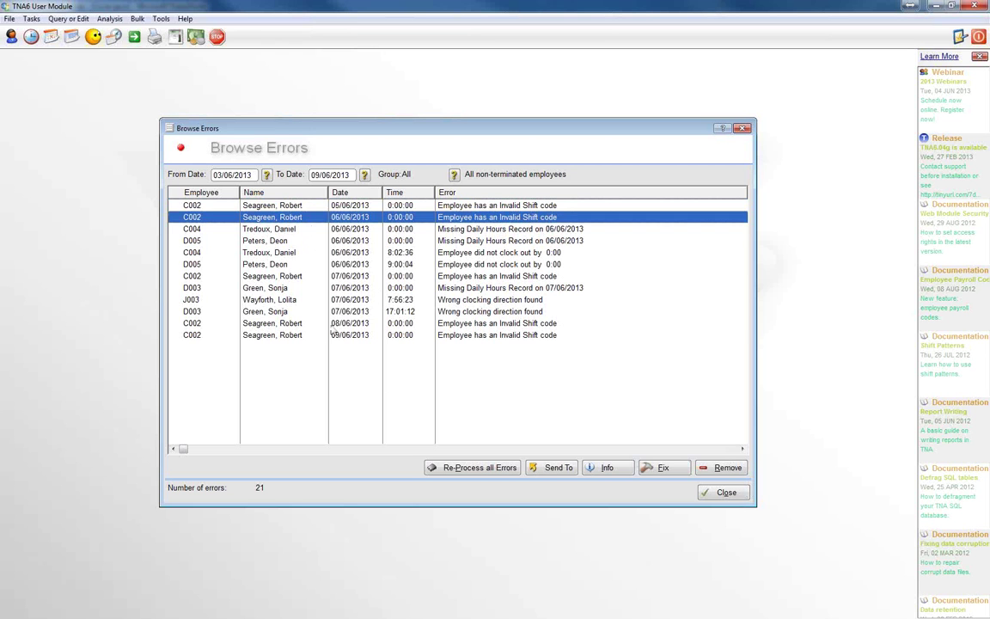
left_click(295, 325)
left_click(293, 336)
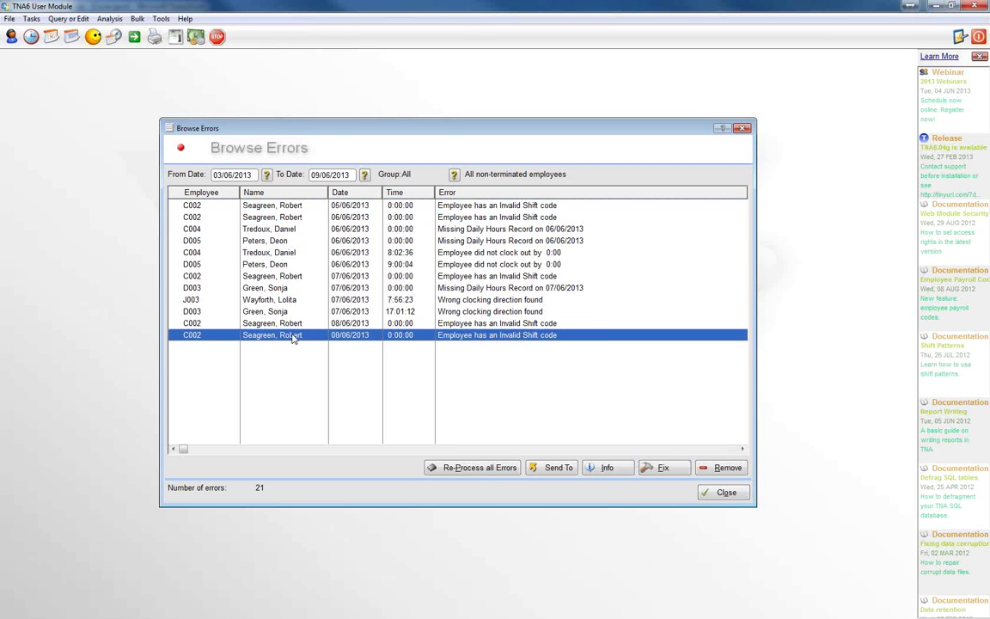
left_click(516, 206)
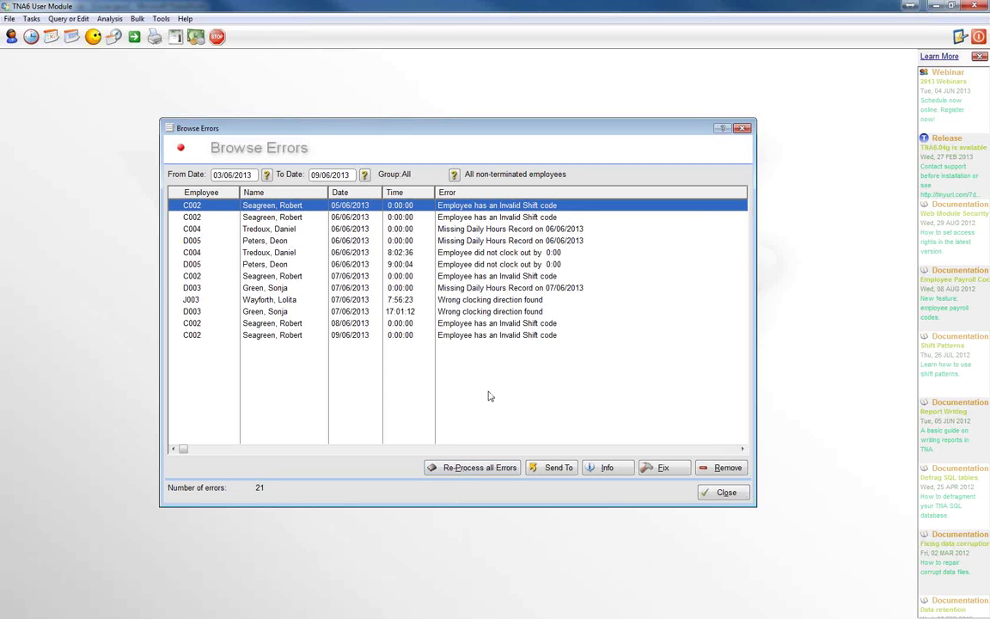
left_click(464, 465)
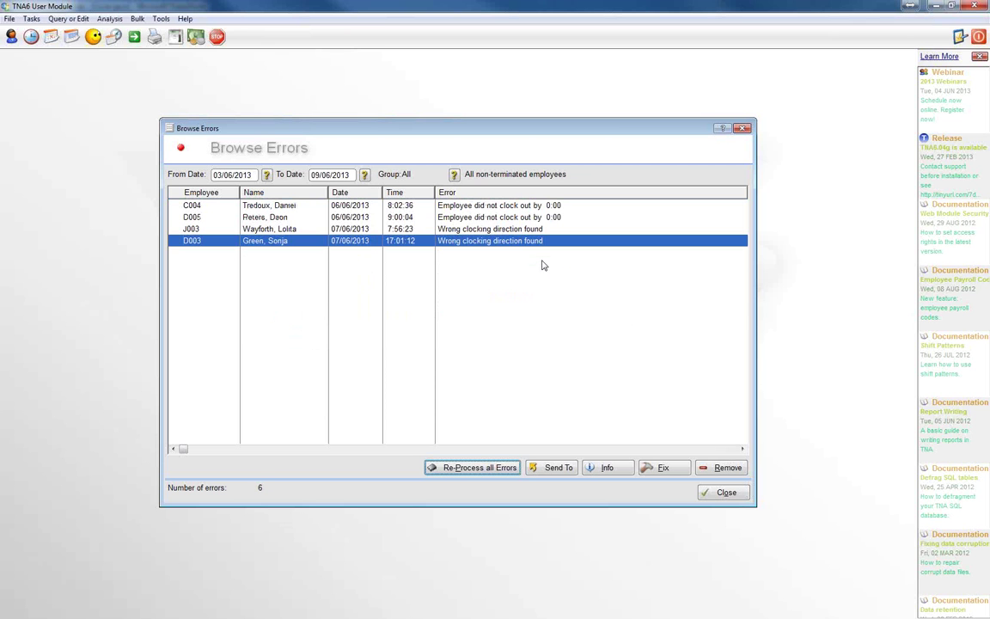
Open the employee clockings for fixing the 8:02:36 missing clock-out error and select the flagged 06/06/2013 clocking
left_click(553, 208)
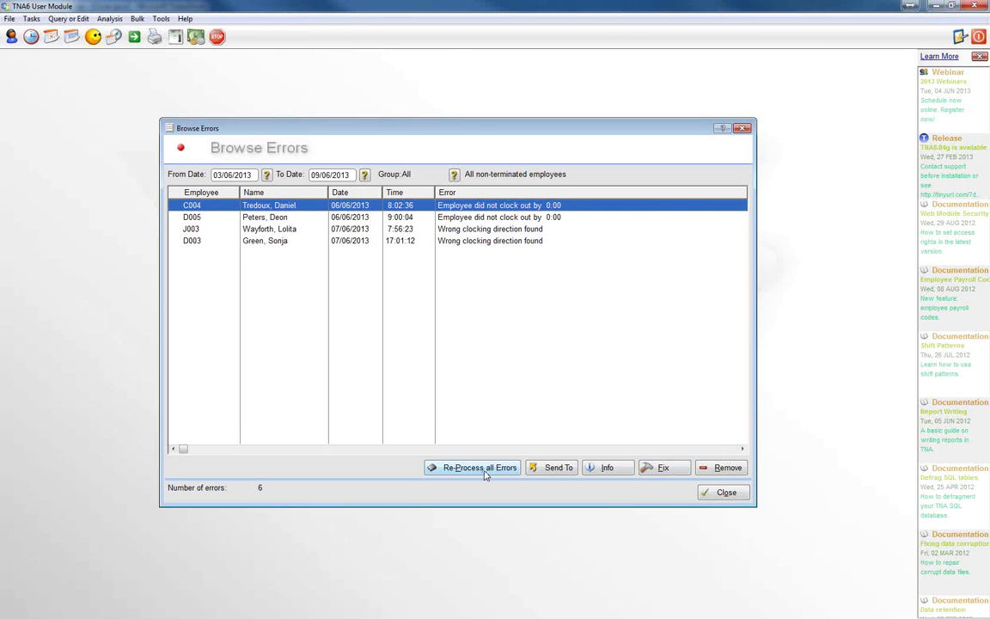
left_click(662, 470)
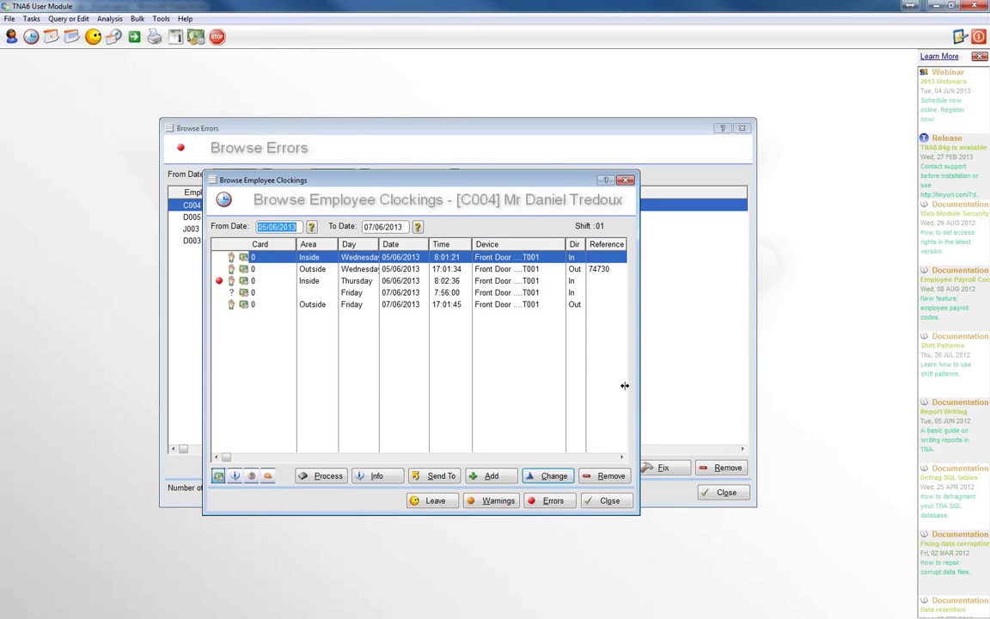
left_click(219, 285)
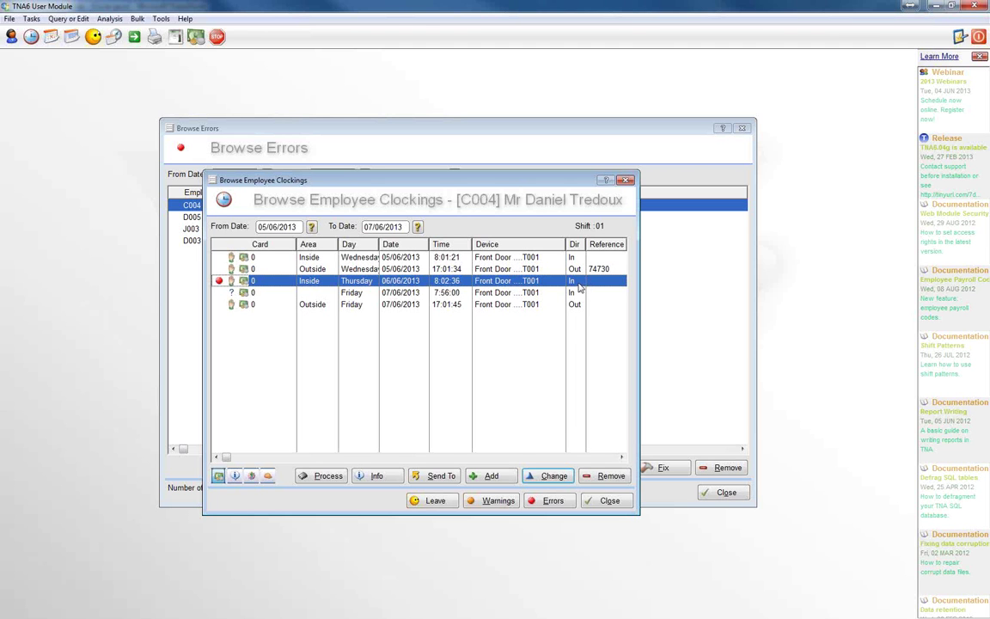
Add an approved Out pay clocking for the employee on 06/06/2013 at 17:00:00
left_click(492, 478)
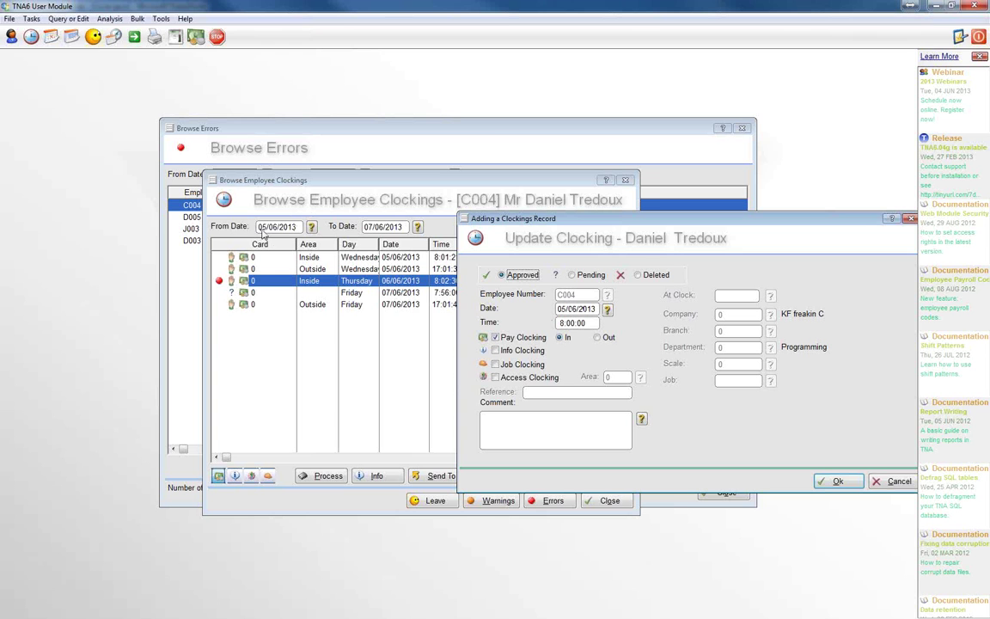
left_click(608, 311)
left_click(478, 329)
left_click_drag(701, 218, 632, 207)
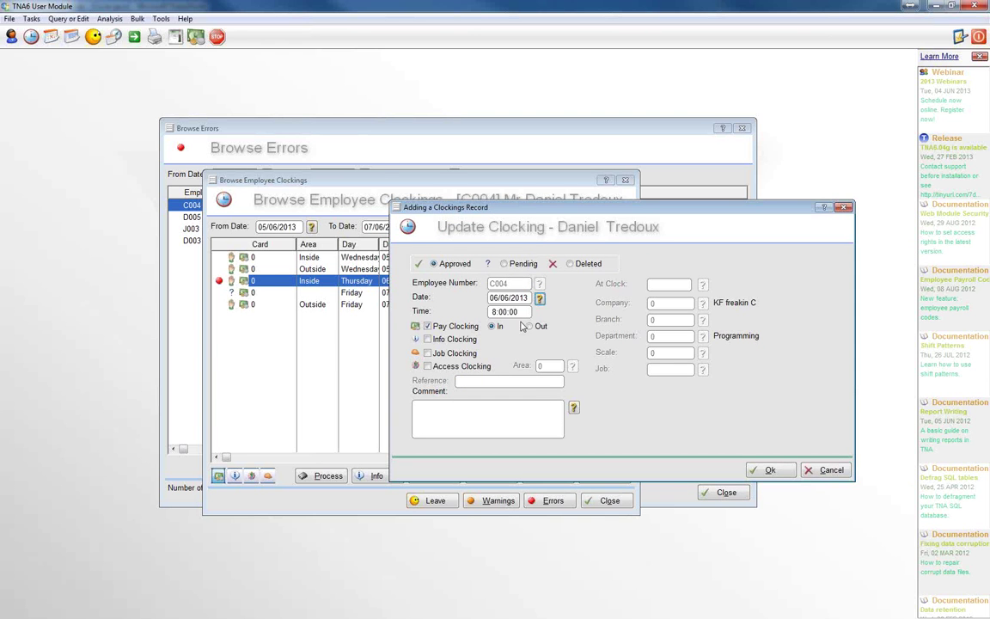
left_click_drag(527, 313, 398, 305)
type("1700")
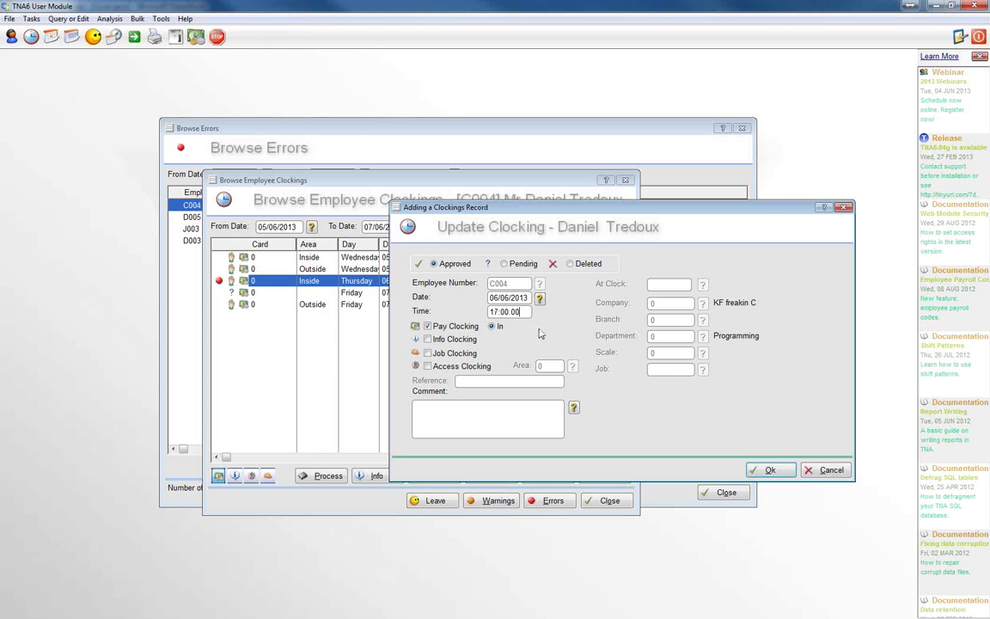
left_click(539, 327)
left_click_drag(550, 217, 404, 322)
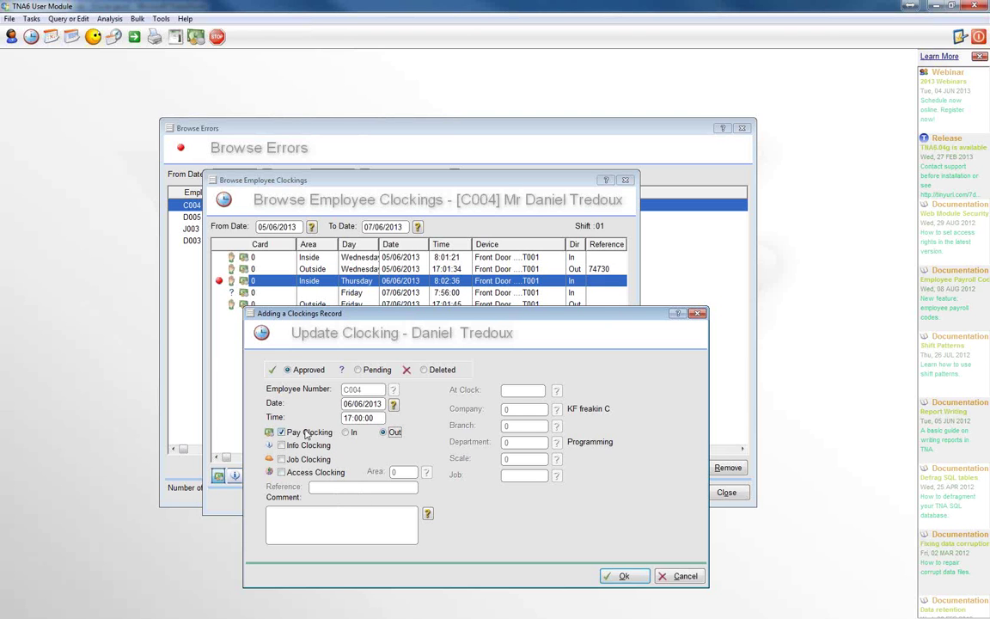
left_click(415, 517)
left_click(628, 576)
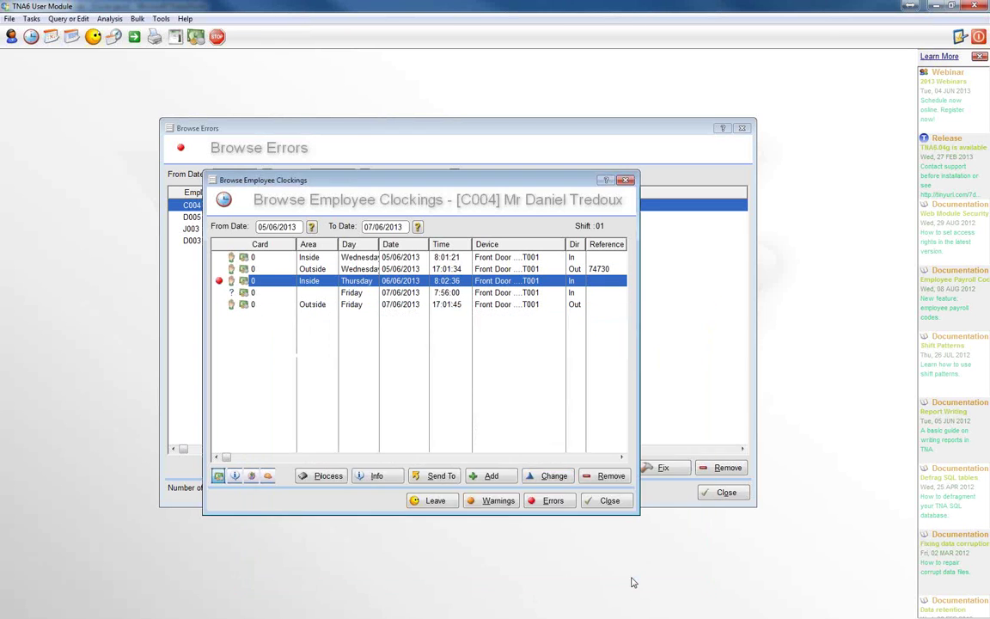
Check the employee's In and Out clockings for 06/06/2013 and close the clockings window
left_click(447, 283)
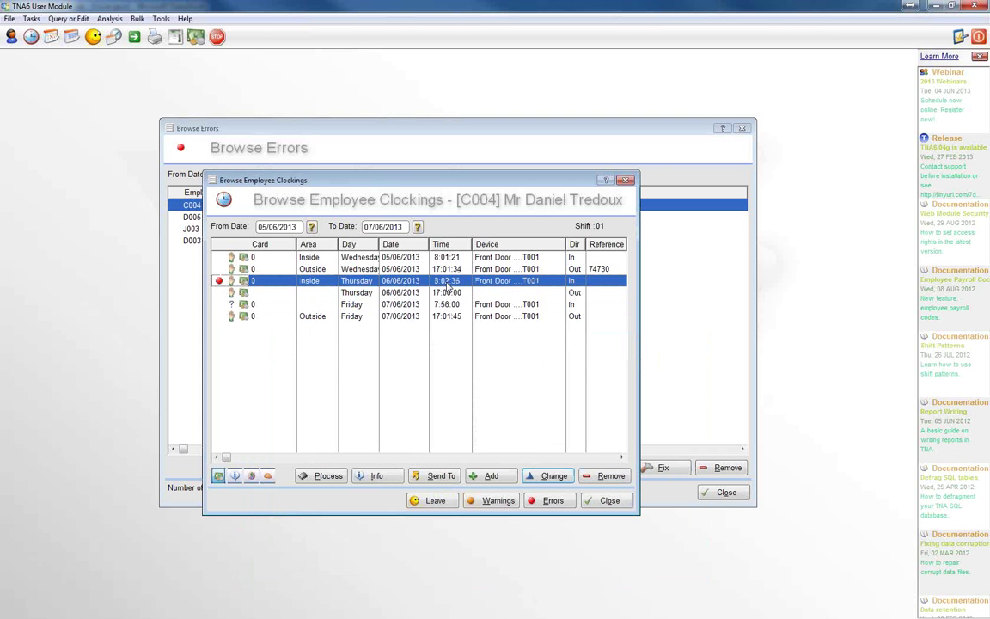
left_click(446, 293)
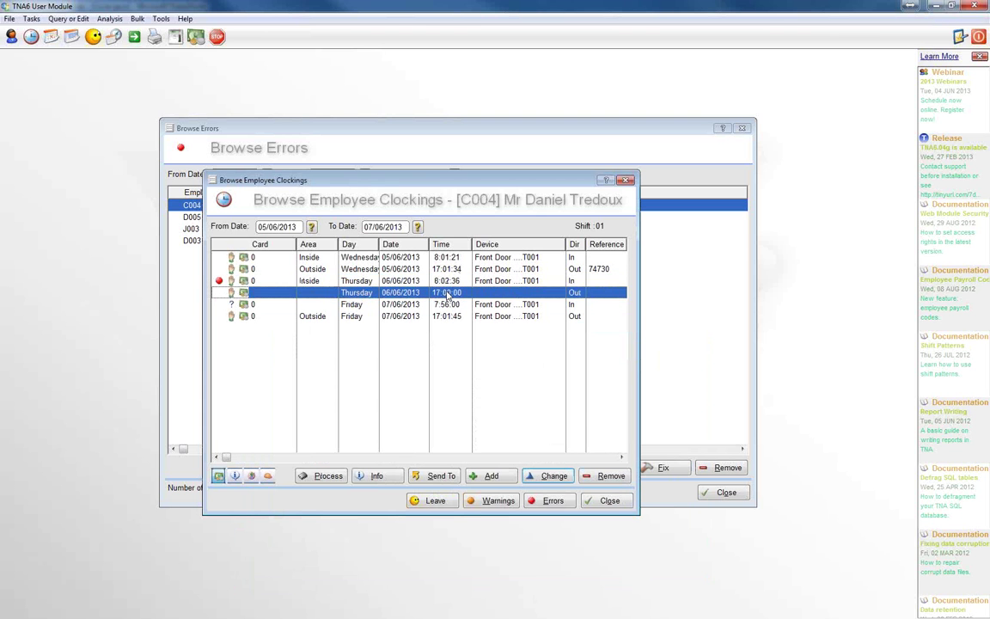
left_click(609, 502)
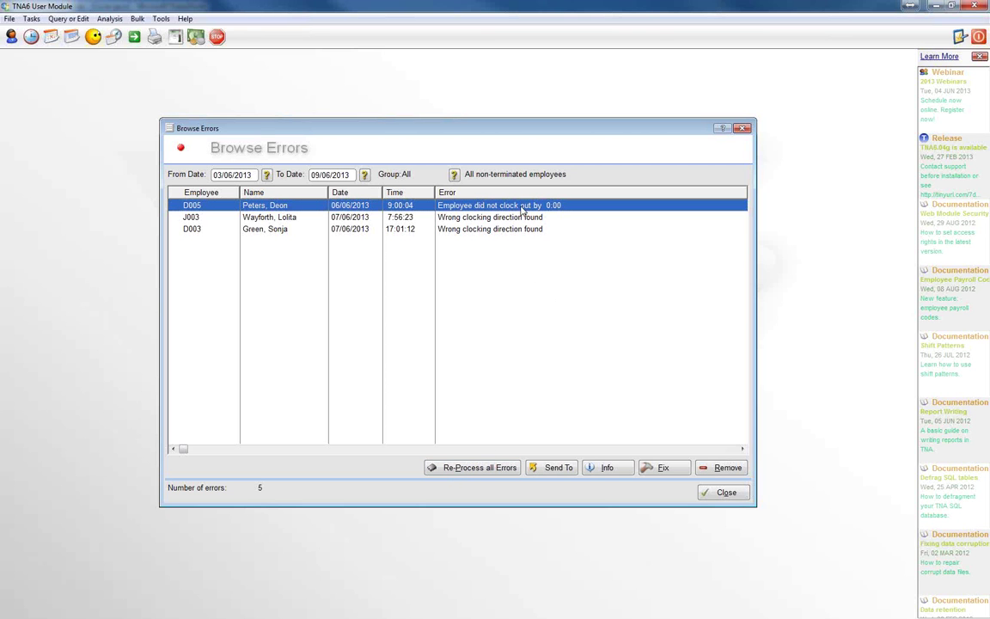
Fix the 9:00:04 missing clock-out error by adding an approved Out pay clocking on 06/06/2013 at 17:00:00, and close the clockings
left_click(664, 468)
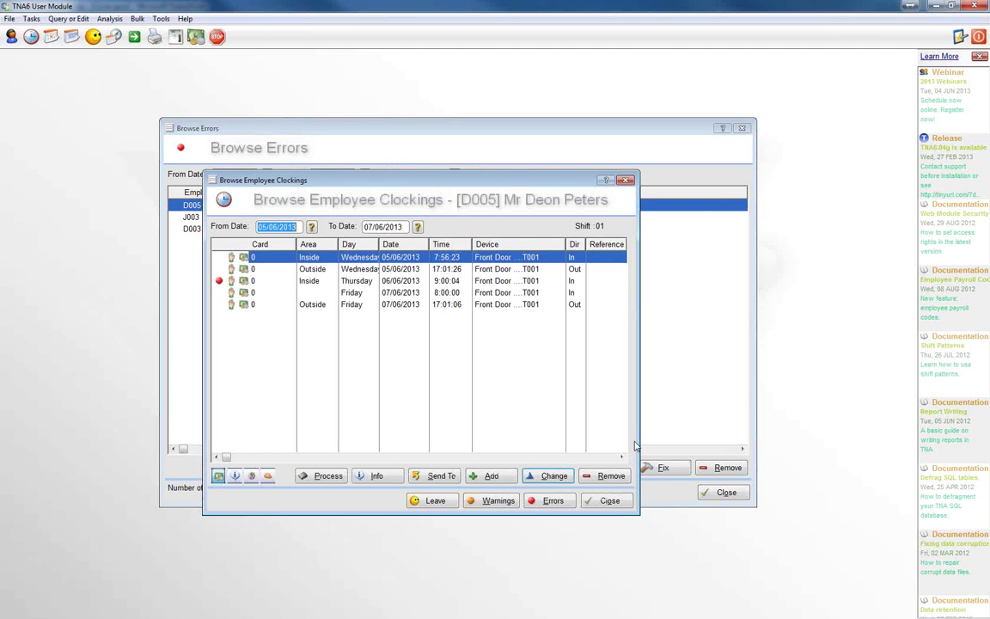
left_click(220, 283)
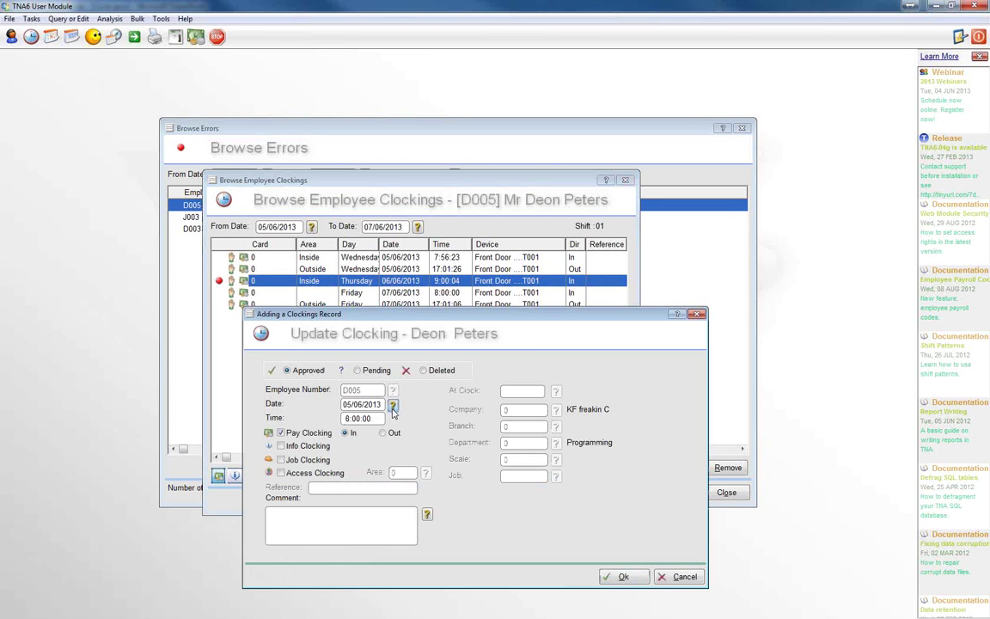
left_click(393, 405)
left_click(475, 326)
type("17000")
left_click(383, 433)
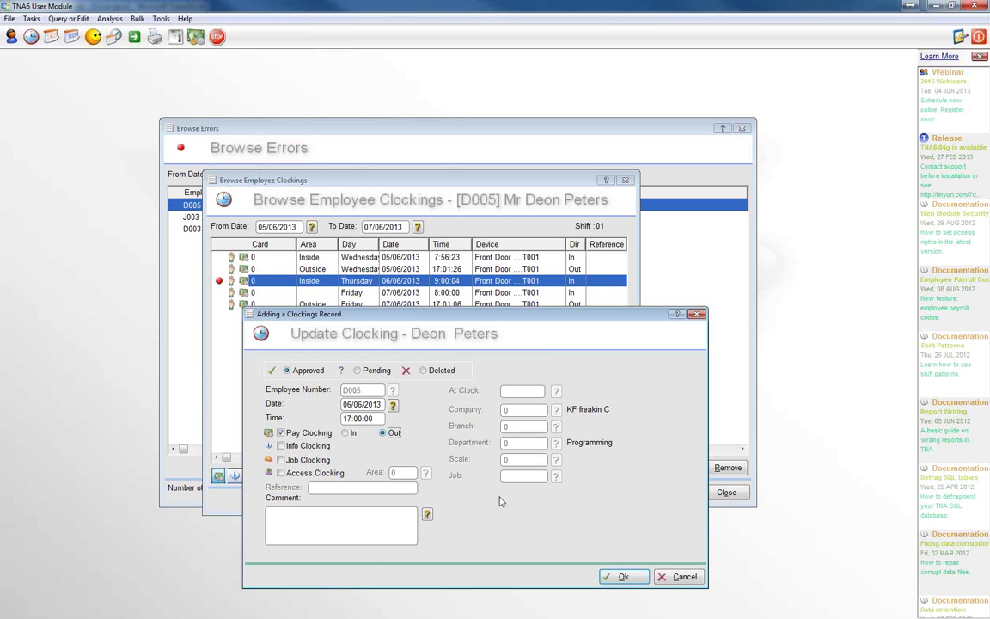
left_click(624, 577)
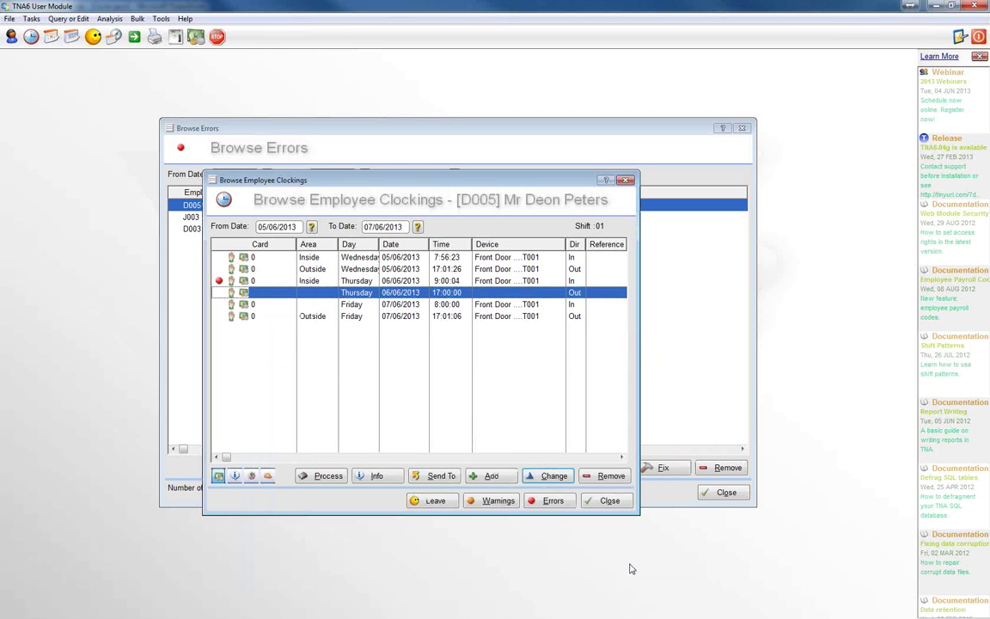
left_click(597, 501)
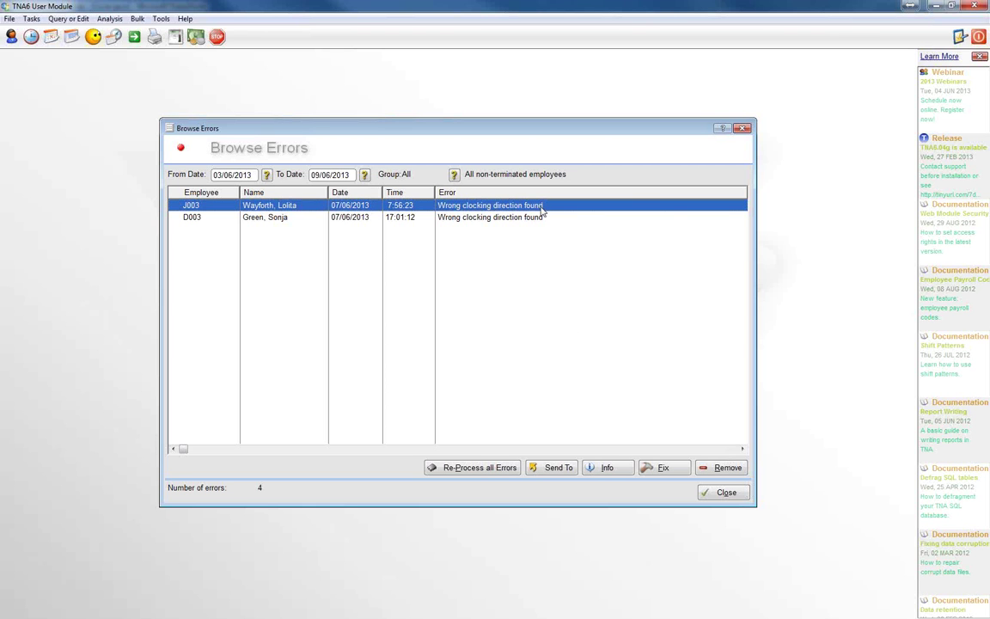
Open the clockings for the 7:56:23 wrong-direction error, compare the 07/06/2013 entries, and remove the duplicate 7:56:23 In clocking
left_click(664, 468)
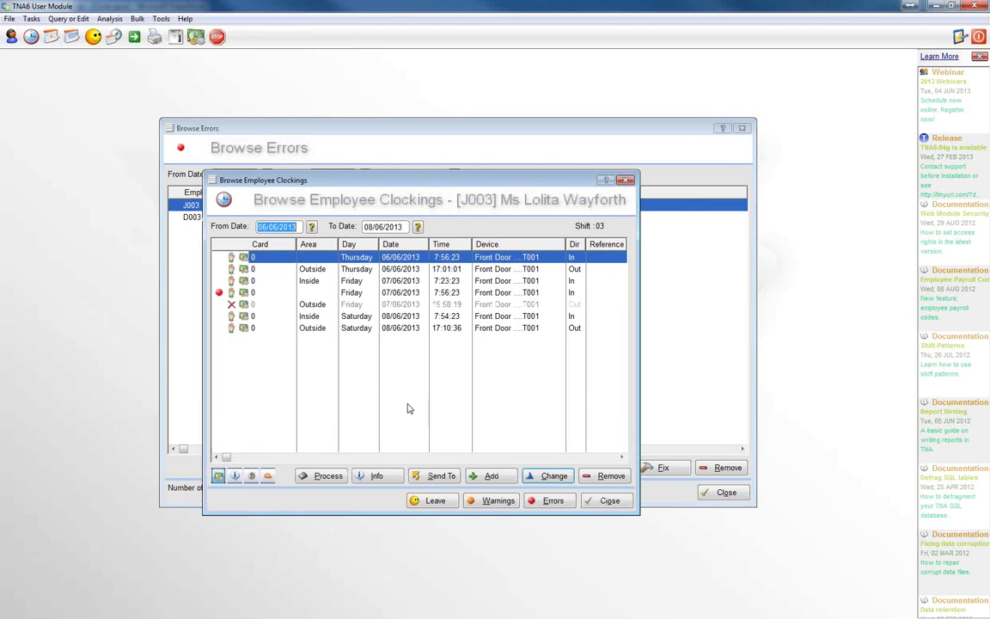
left_click(220, 293)
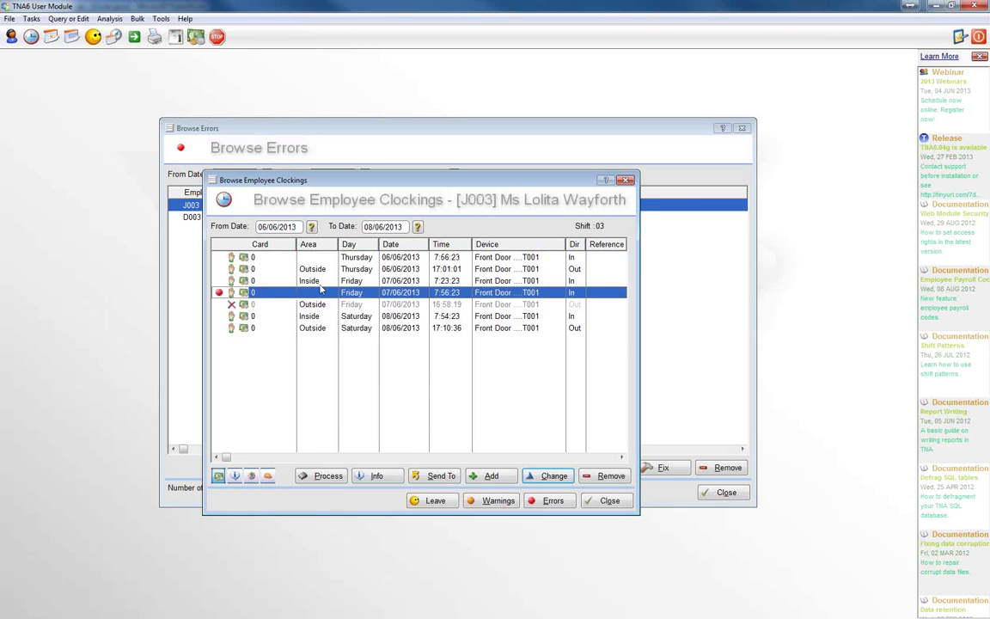
left_click(317, 282)
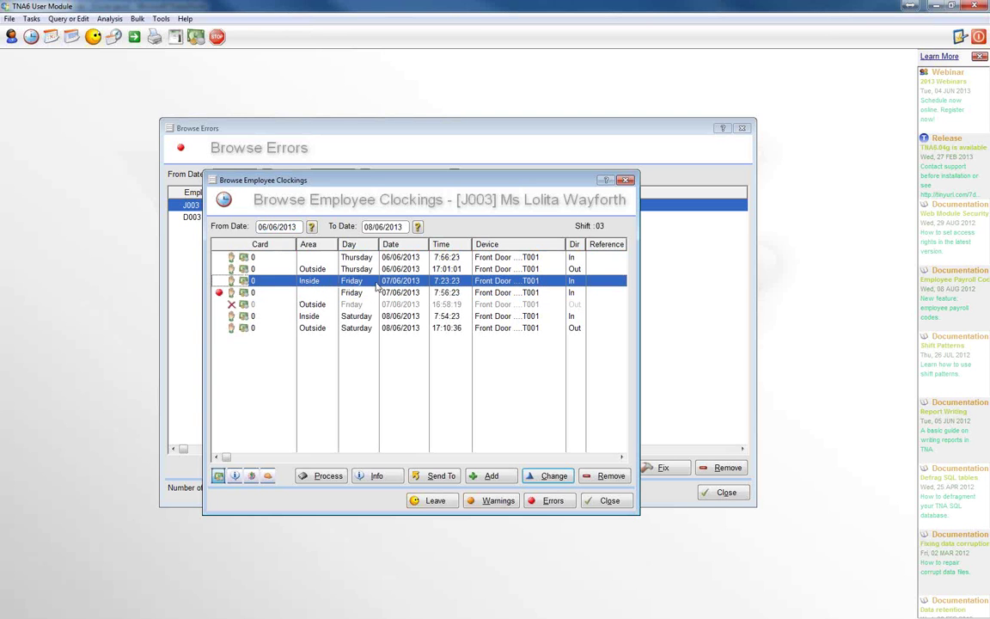
left_click(577, 293)
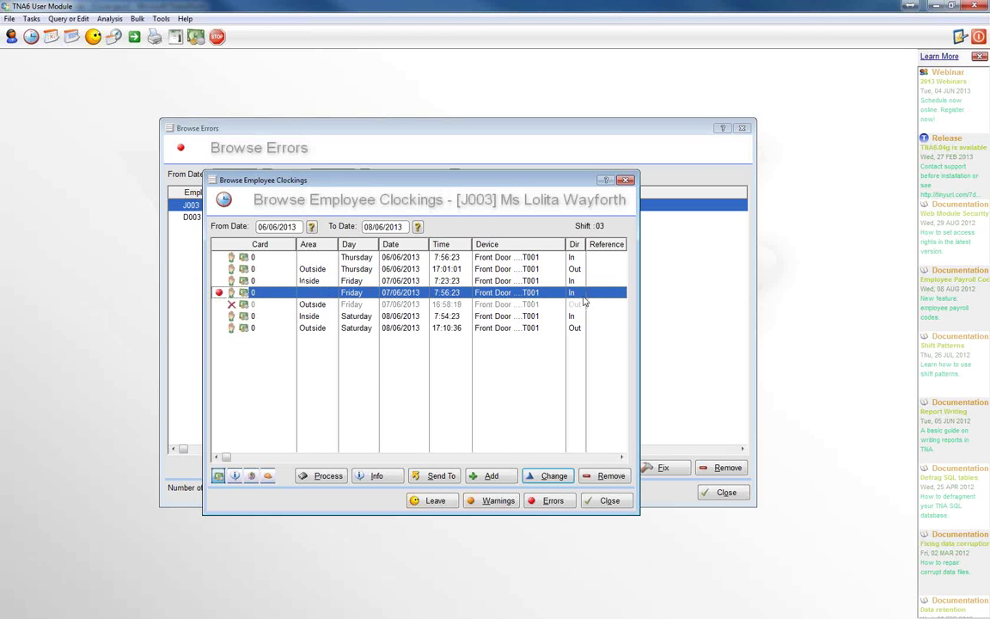
left_click(454, 306)
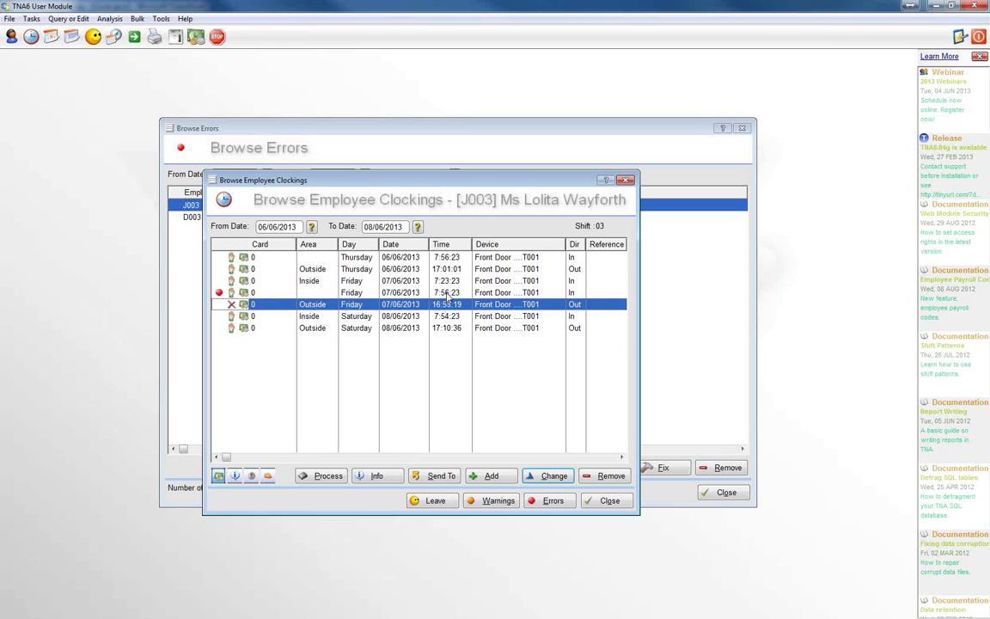
left_click(446, 293)
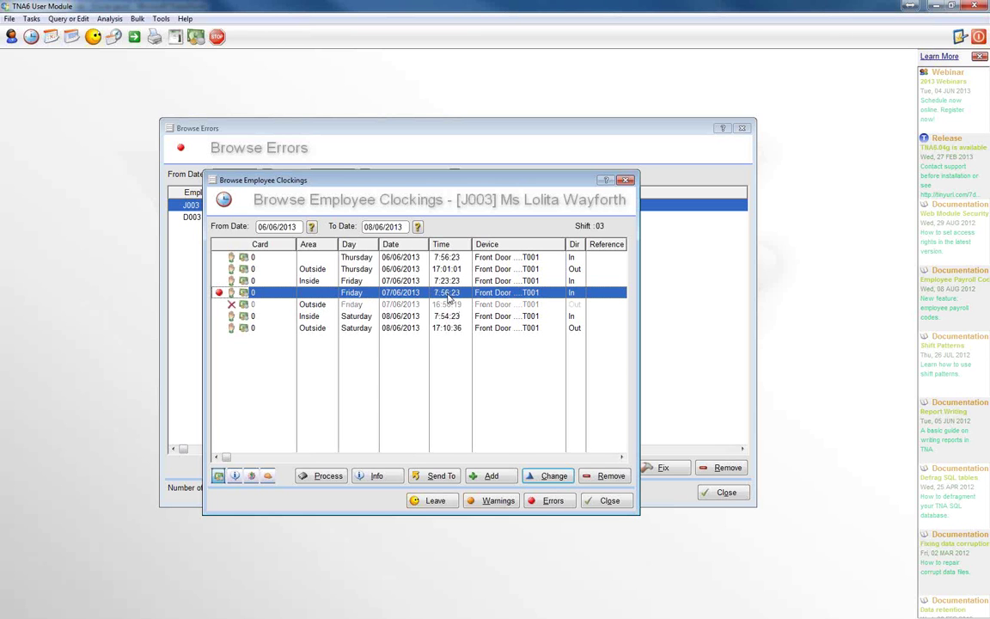
left_click(609, 478)
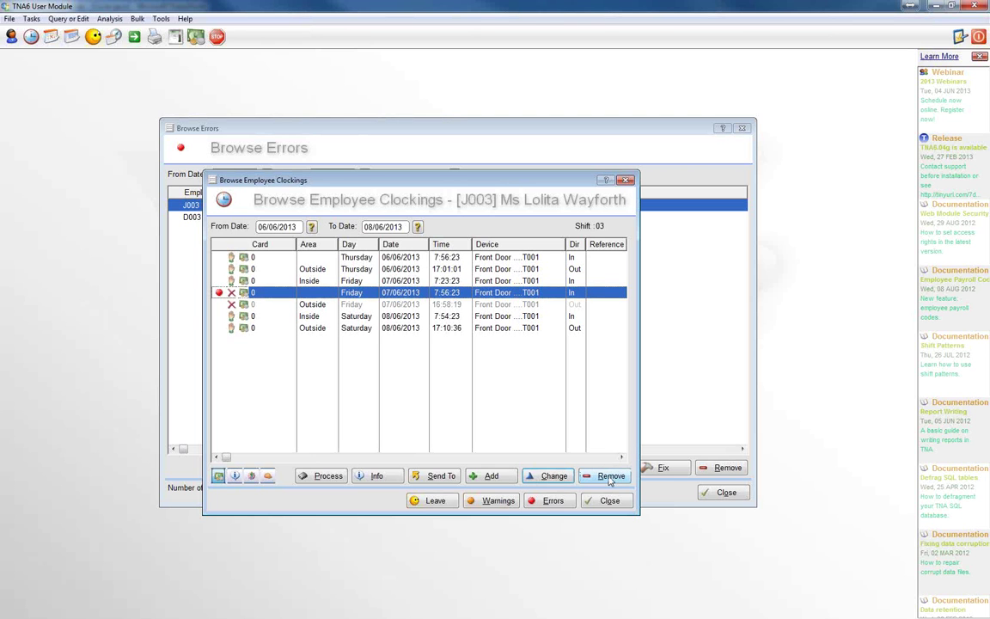
Set the deleted 16:58:19 Out clocking on 07/06/2013 to Approved, check it against the In clocking, and close the clockings
left_click(453, 306)
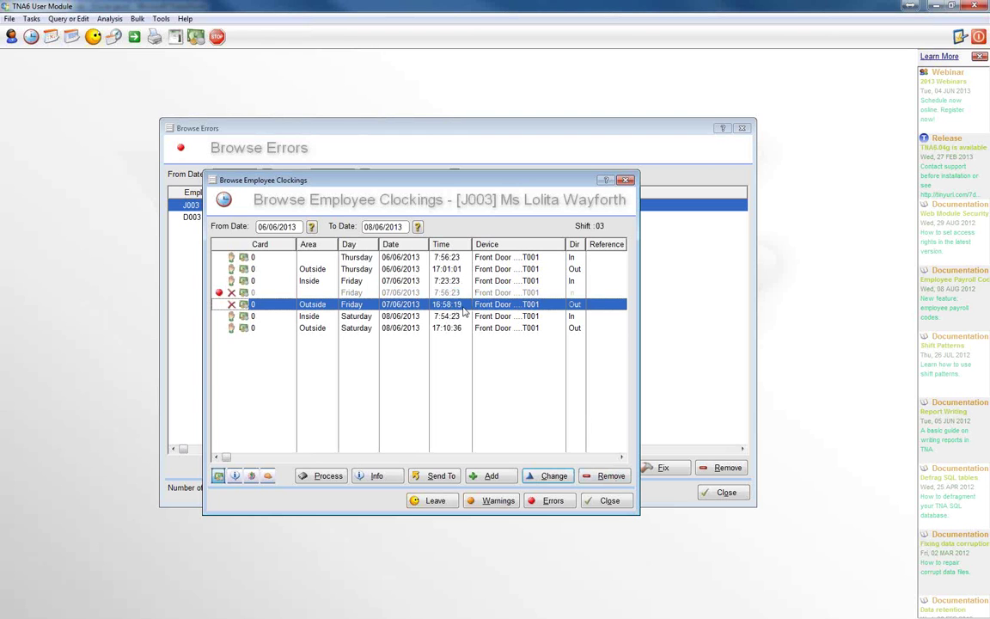
left_click(554, 476)
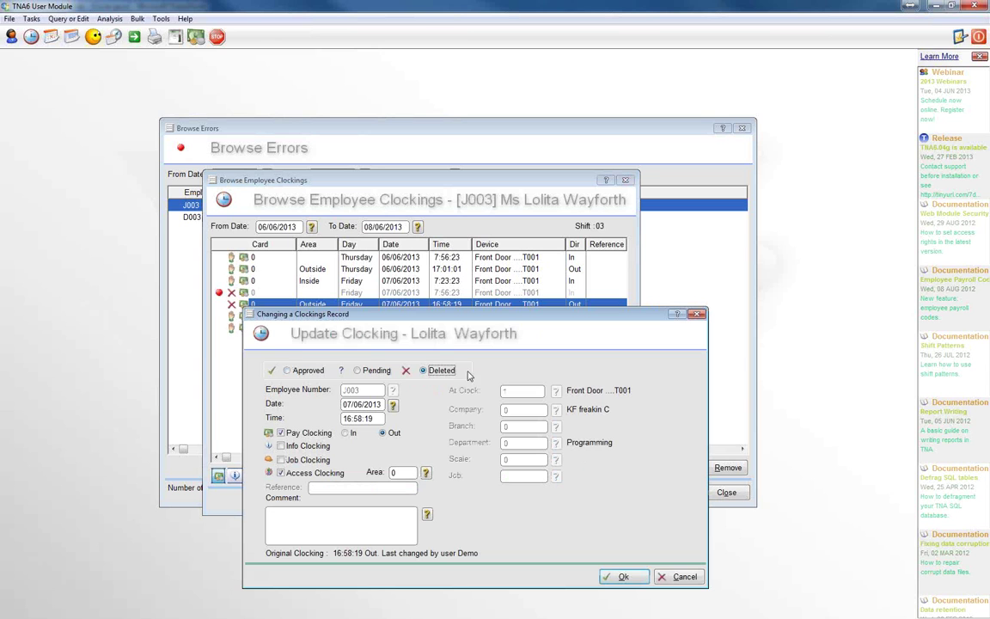
left_click(288, 370)
left_click(623, 578)
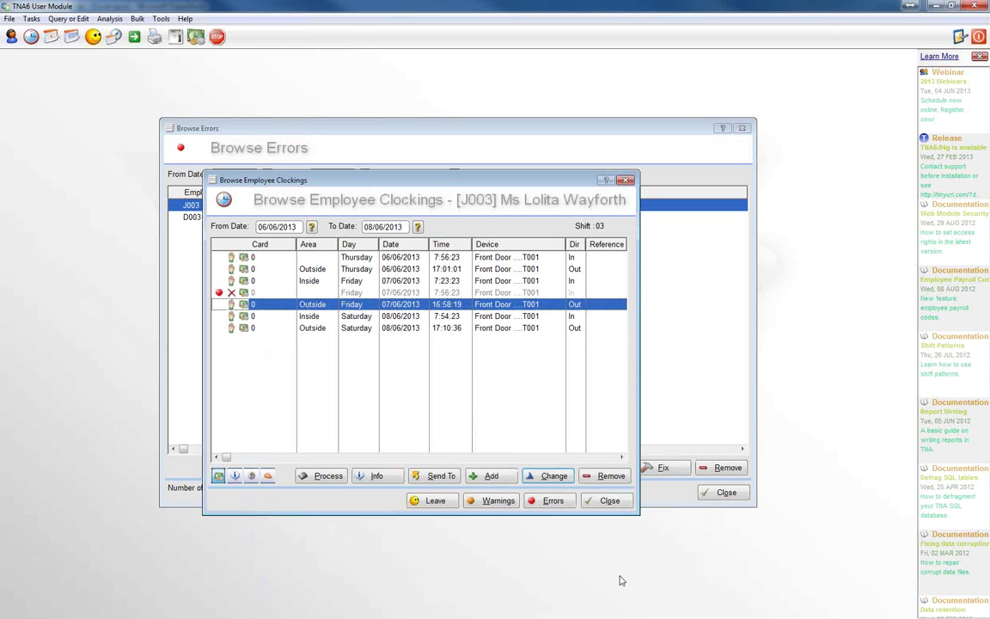
left_click(534, 282)
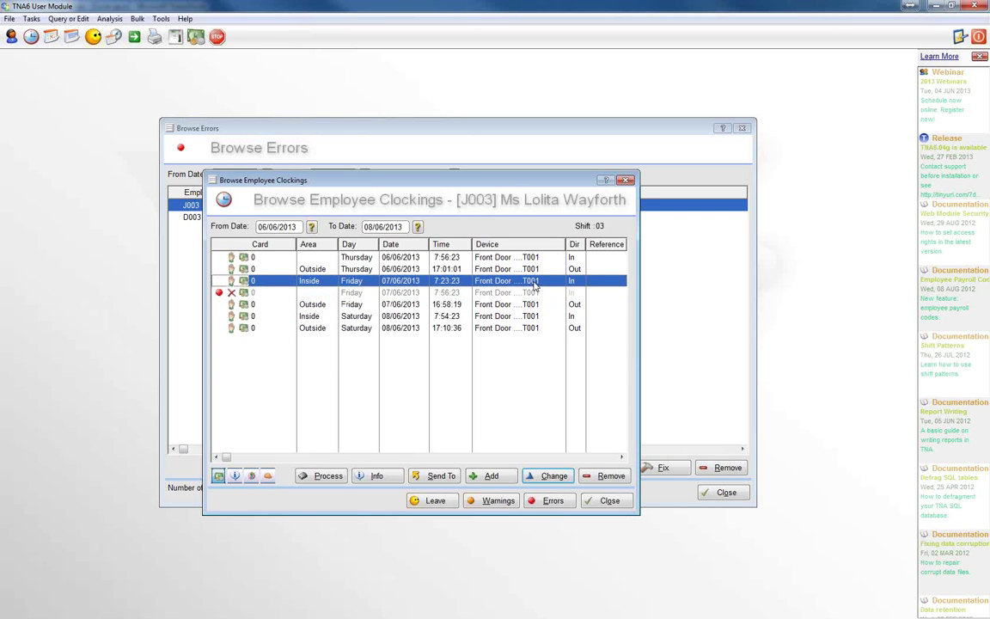
left_click(541, 306)
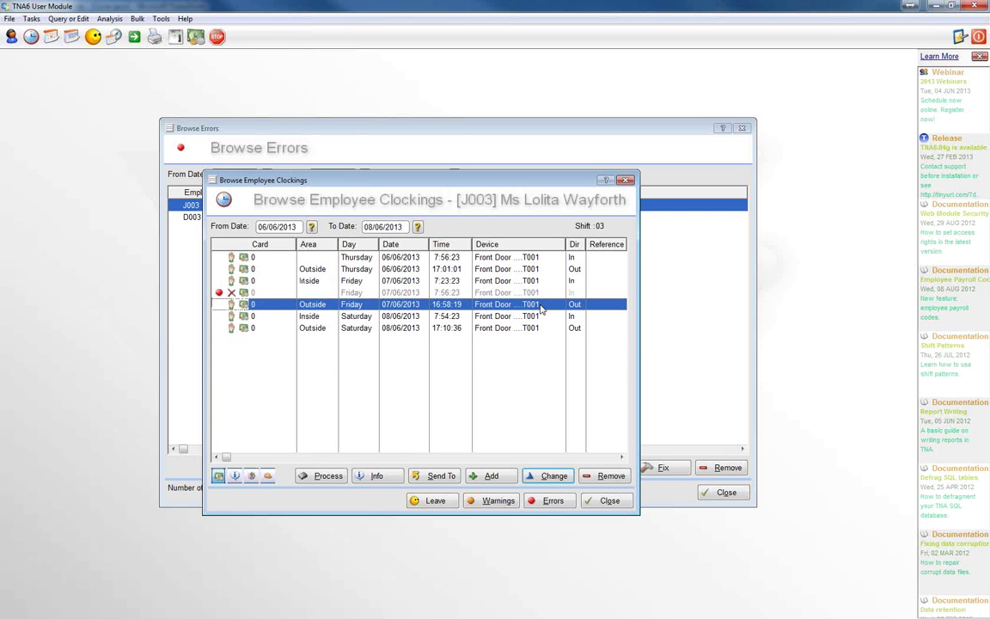
left_click(609, 501)
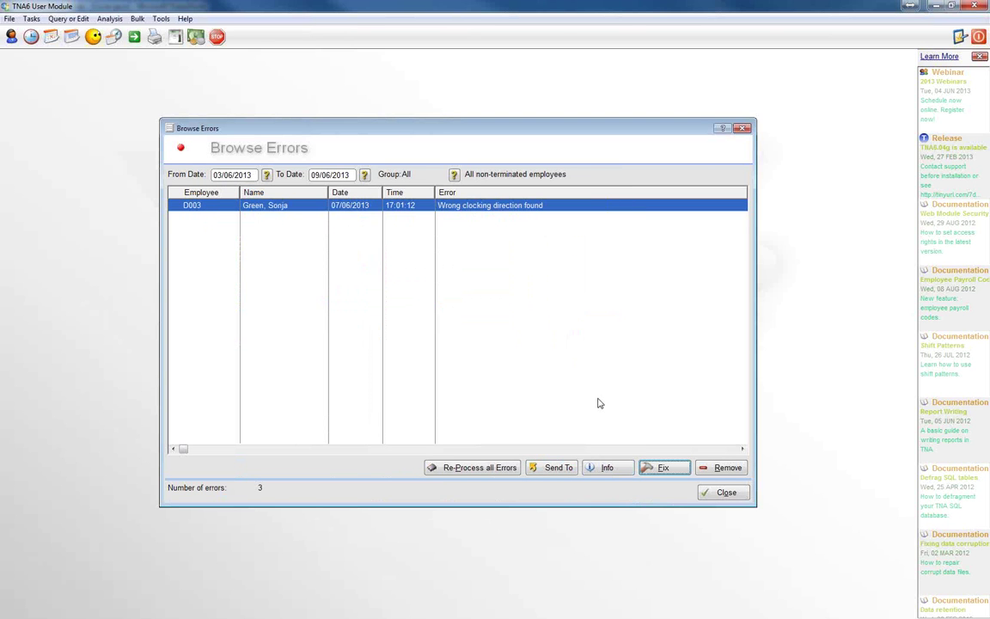
Open the clockings for the 17:01:12 wrong-direction error and compare the two clockings on 07/06/2013
left_click(664, 469)
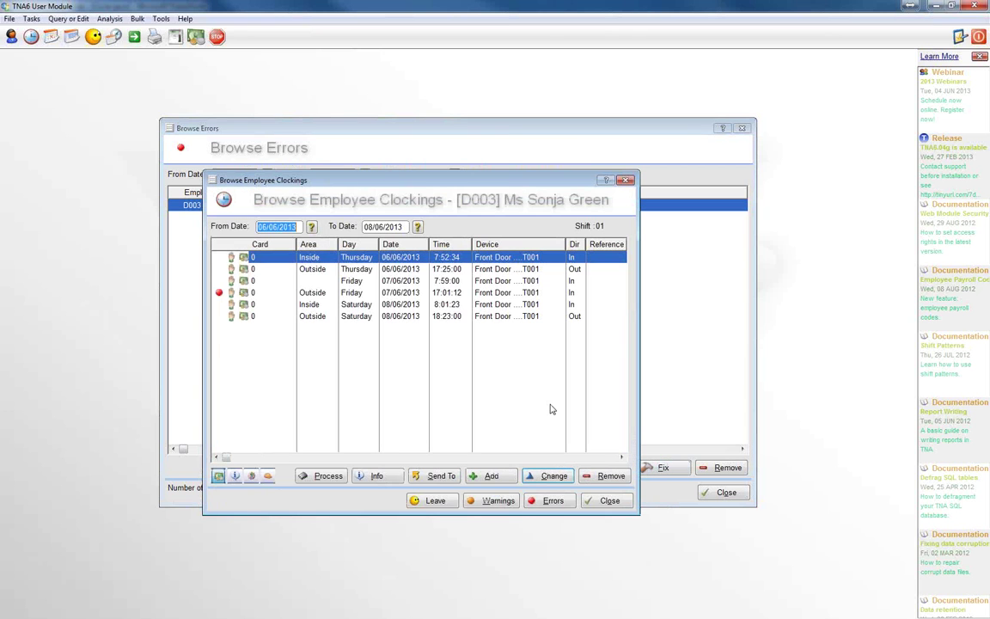
left_click(221, 292)
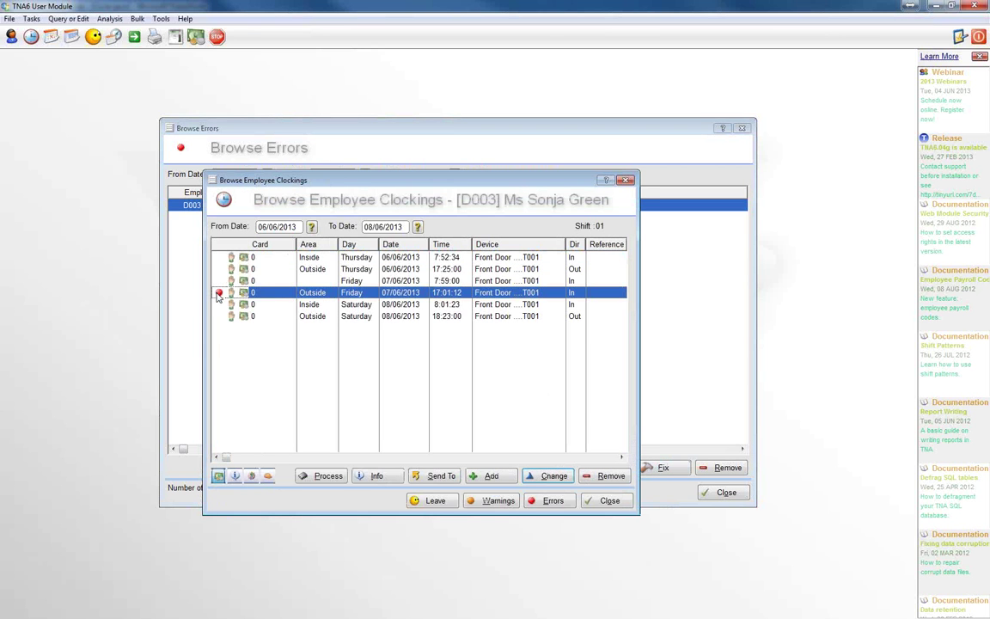
left_click(413, 282)
left_click(410, 294)
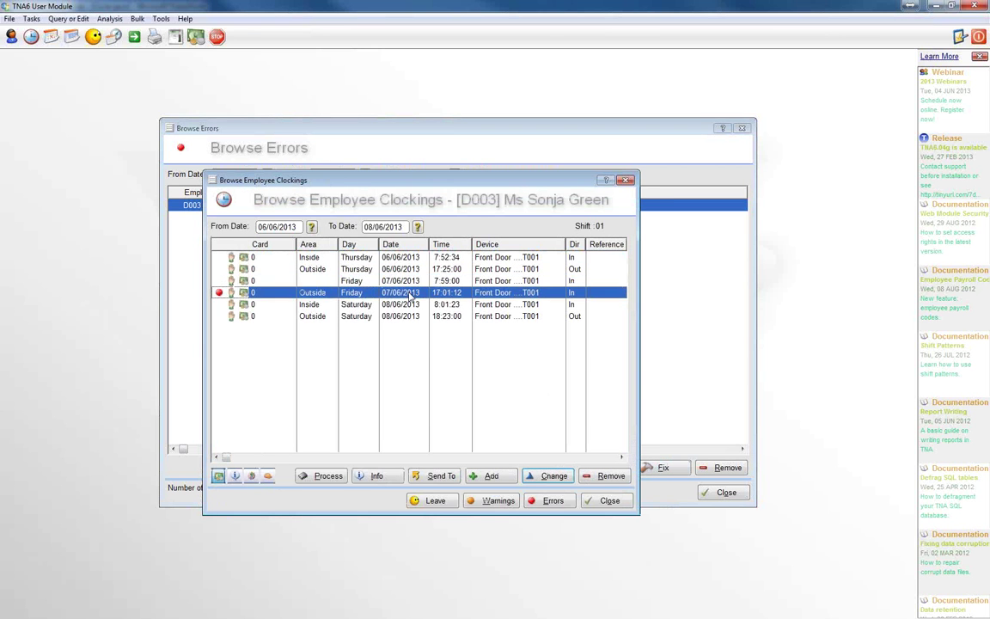
left_click(458, 283)
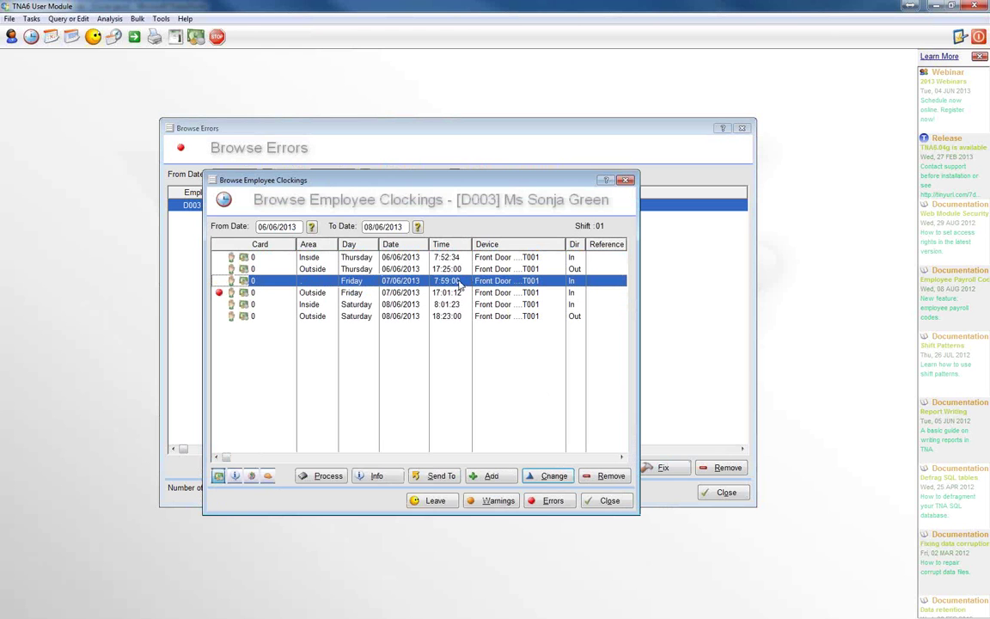
Change the direction of the 17:01:12 clocking on 07/06/2013 to Out and close the clockings
left_click(459, 295)
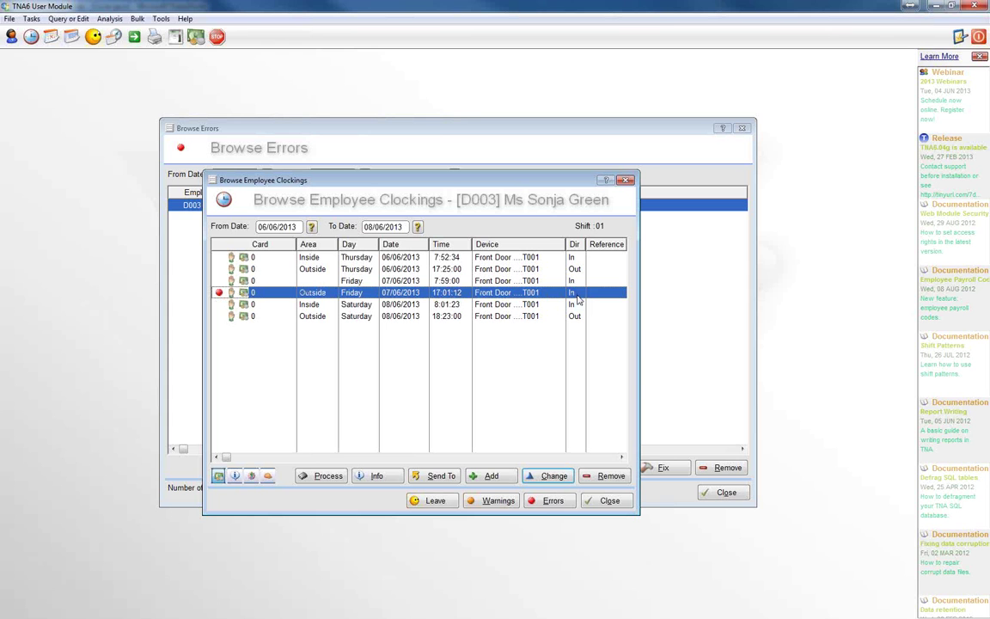
left_click(551, 477)
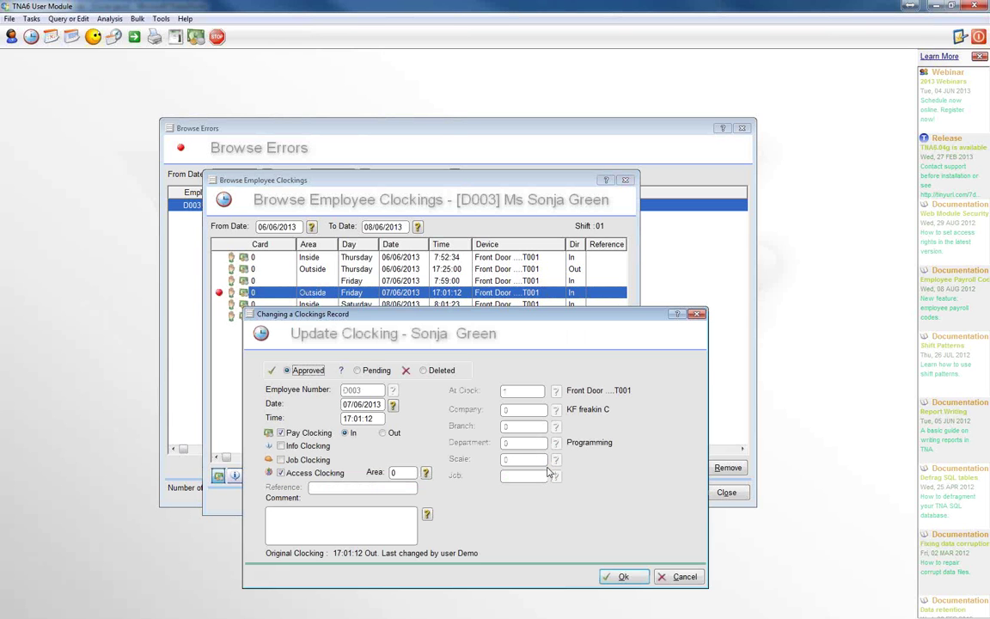
left_click(383, 432)
left_click(634, 582)
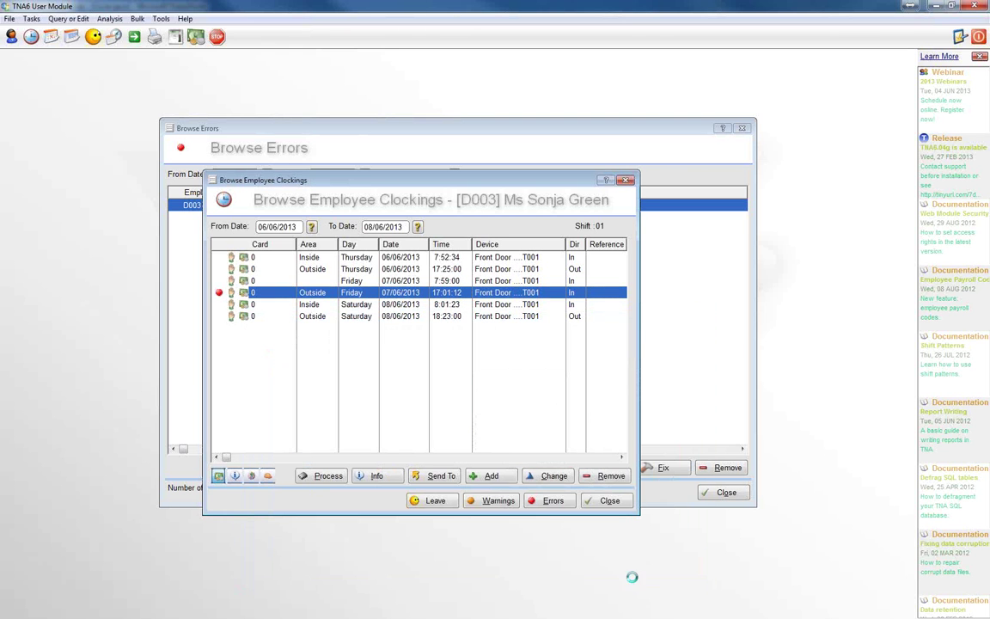
left_click(608, 501)
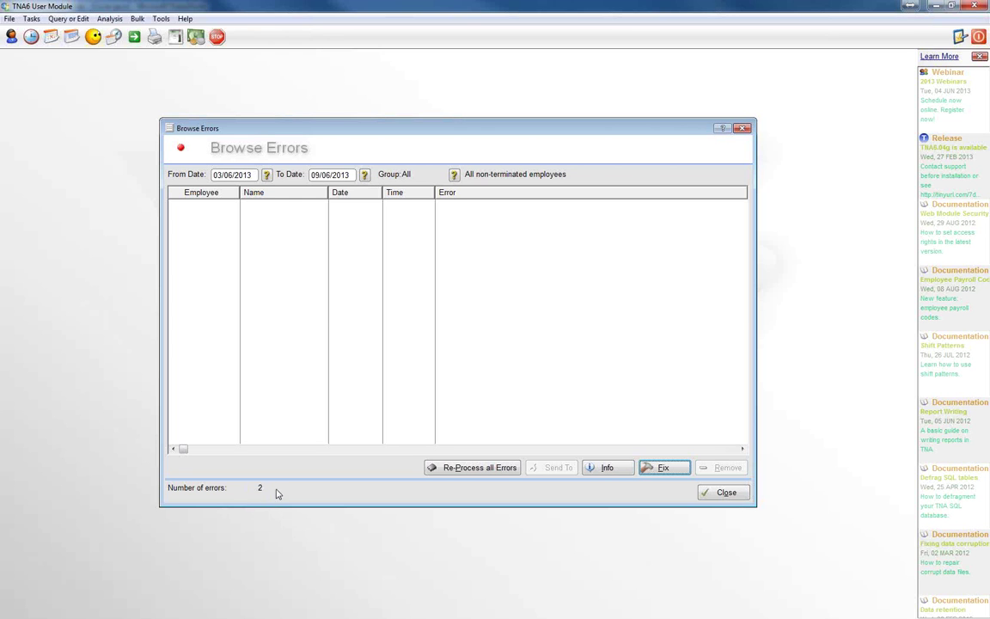
Set the error list's date range from 01/05/2013 to 20/06/2013
left_click(266, 175)
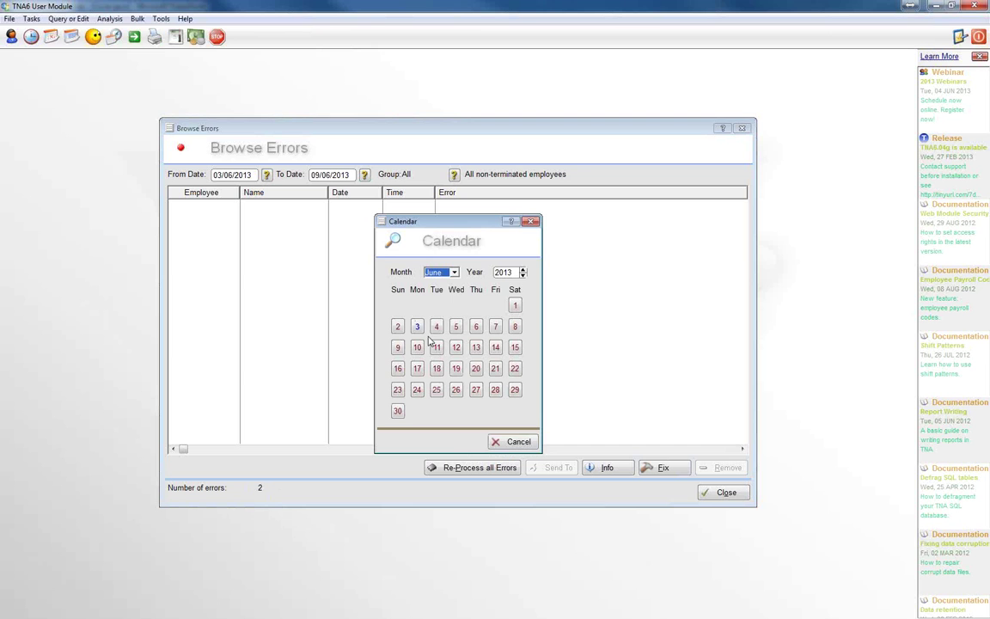
left_click(440, 272)
left_click(432, 319)
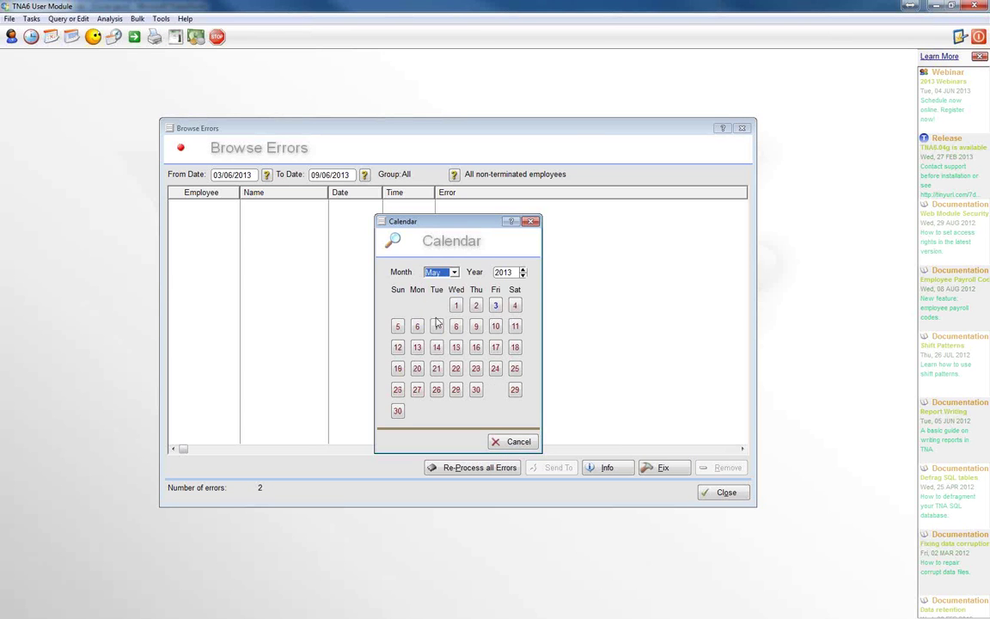
left_click(450, 311)
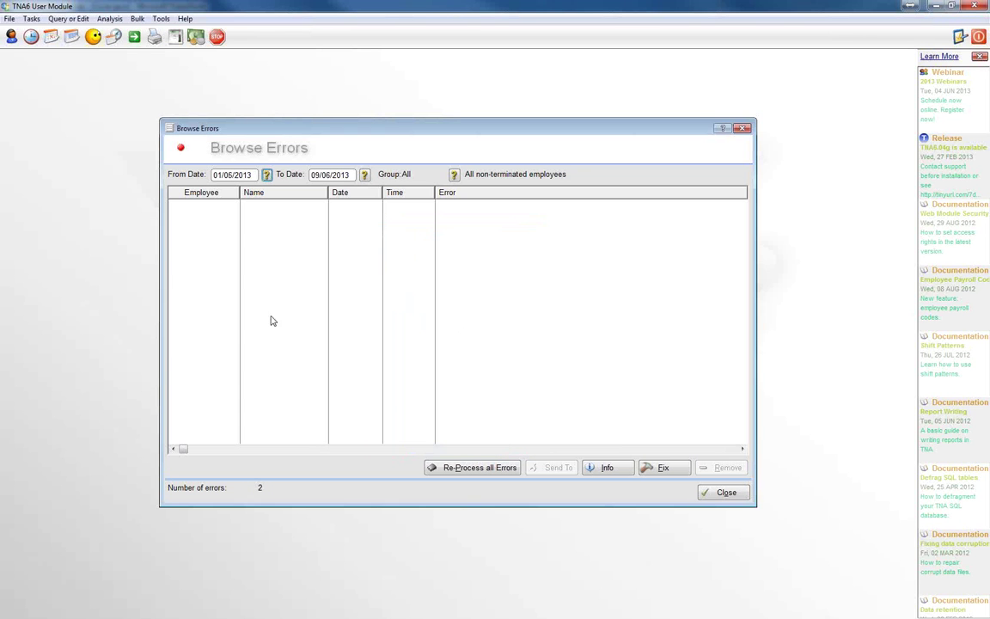
left_click(366, 176)
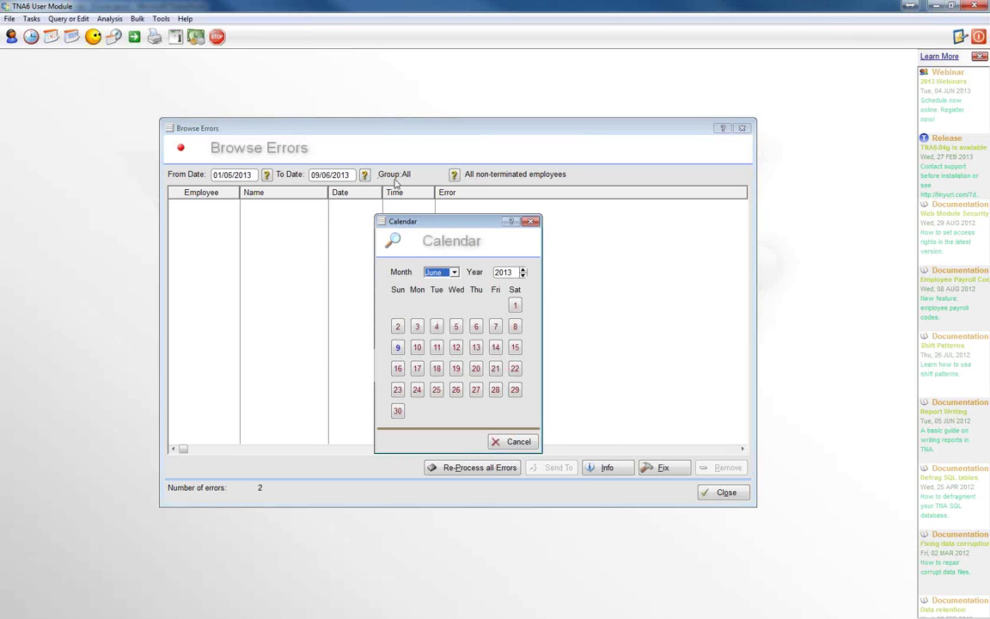
left_click(476, 369)
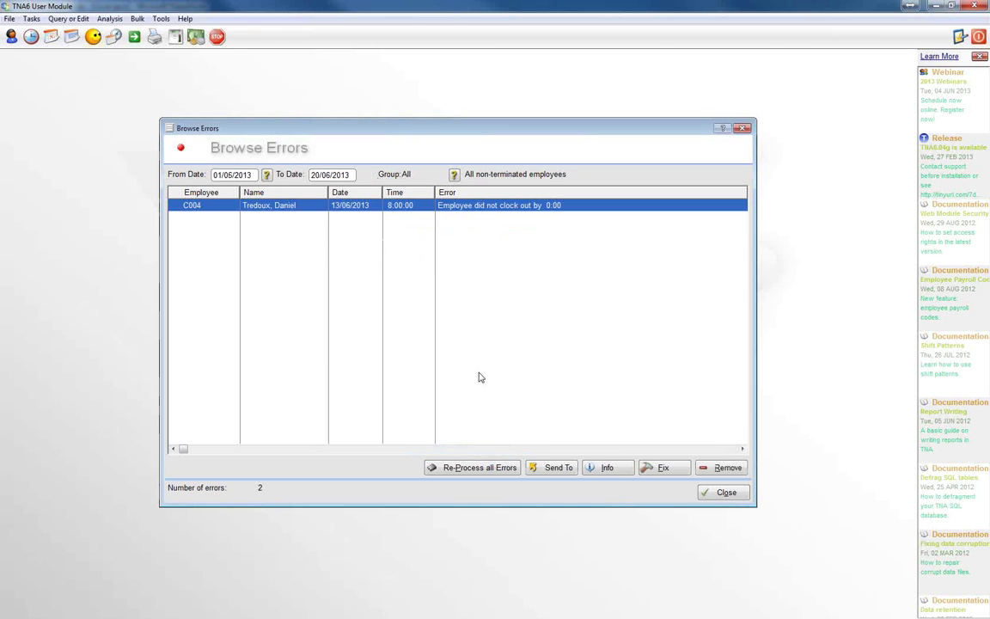
Open the clockings for the 13/06/2013 missing clock-out error and add an approved Out pay clocking on 12/06/2013 at 16:00:00
left_click(468, 208)
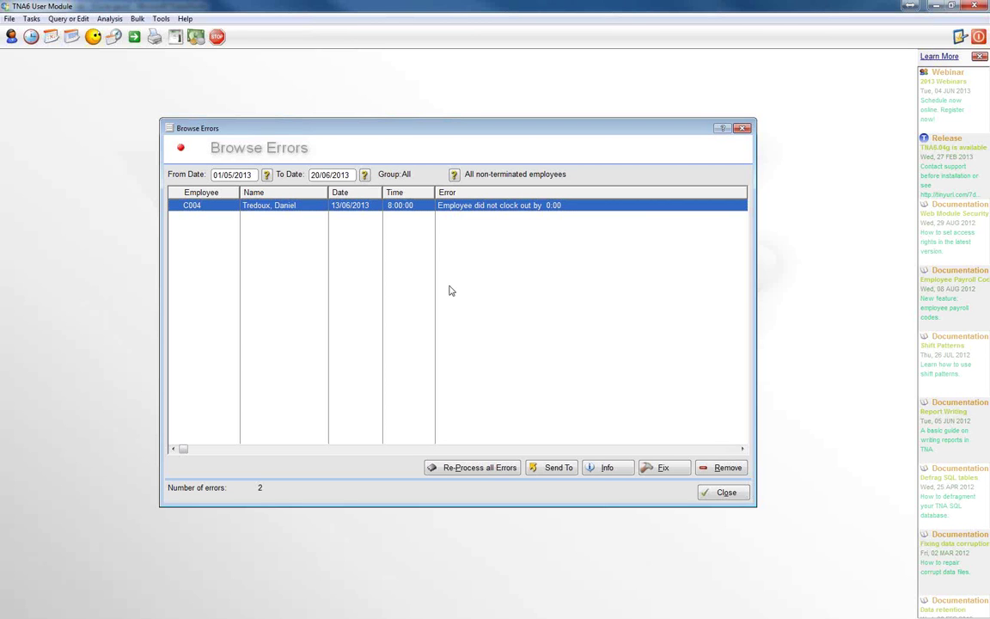
left_click(666, 468)
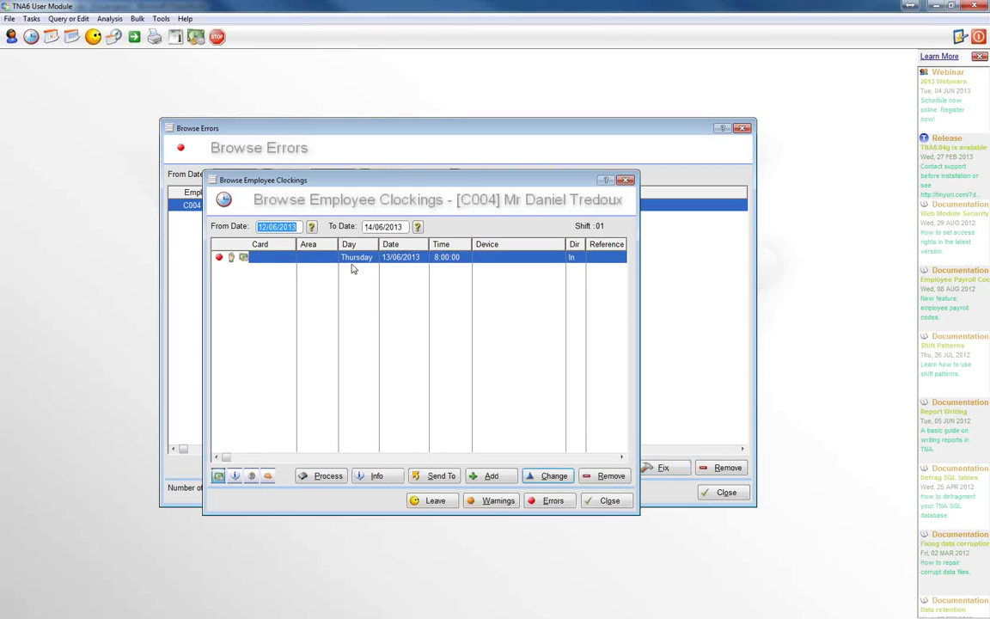
left_click(495, 478)
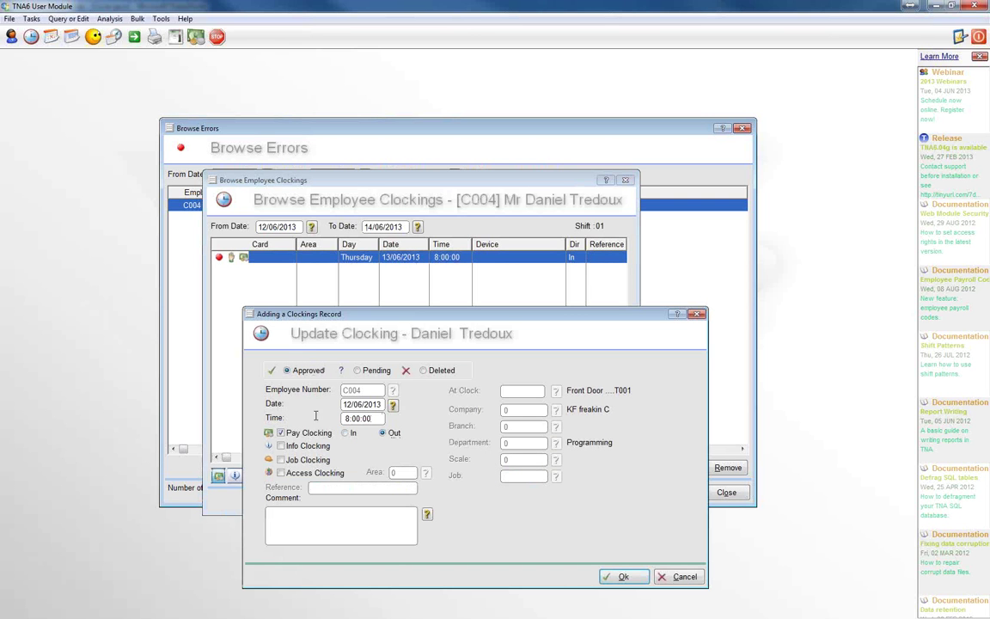
left_click_drag(315, 415, 204, 409)
type("1600")
left_click(622, 576)
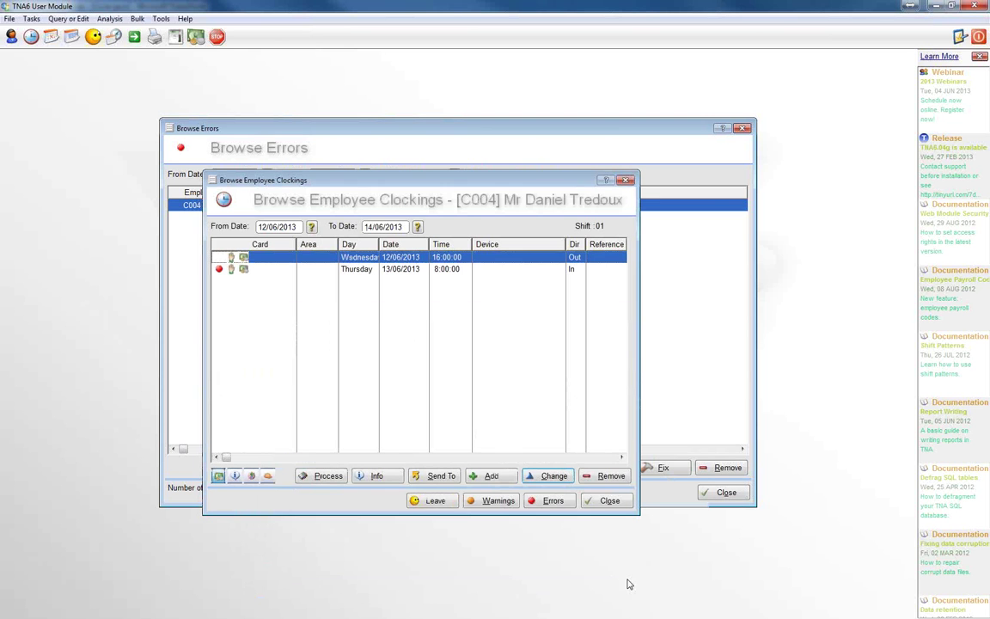
Change the date of the 16:00:00 Out clocking to 13/06/2013, compare it with the In clocking and close the clockings
left_click(541, 479)
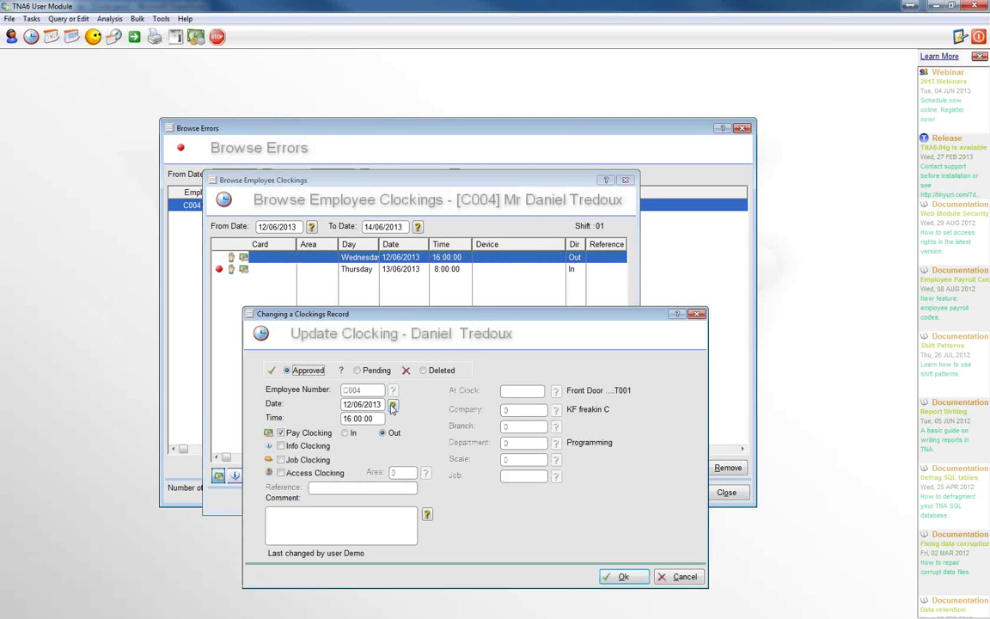
left_click(392, 404)
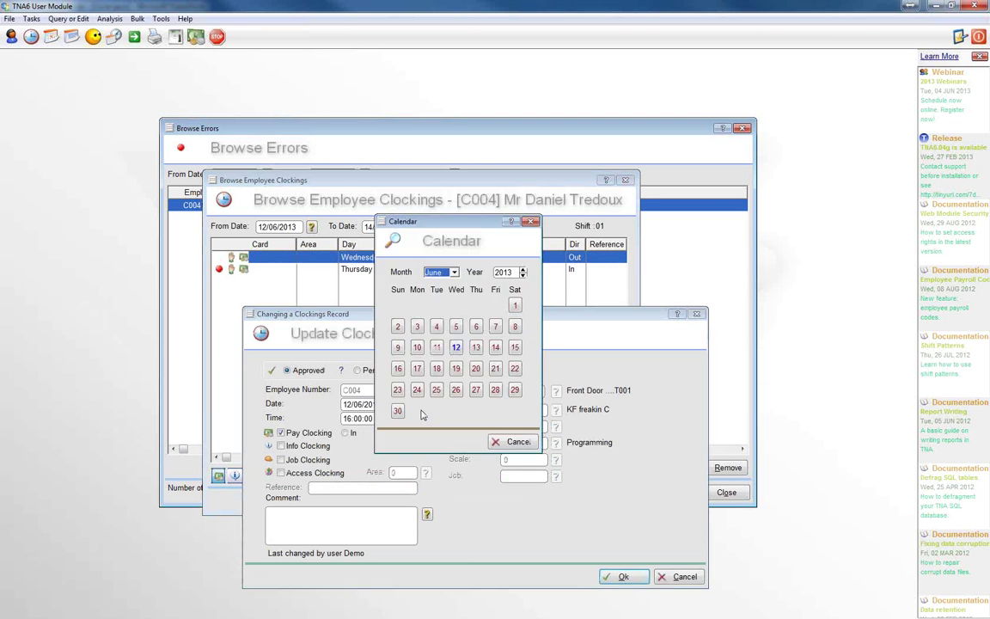
left_click(475, 347)
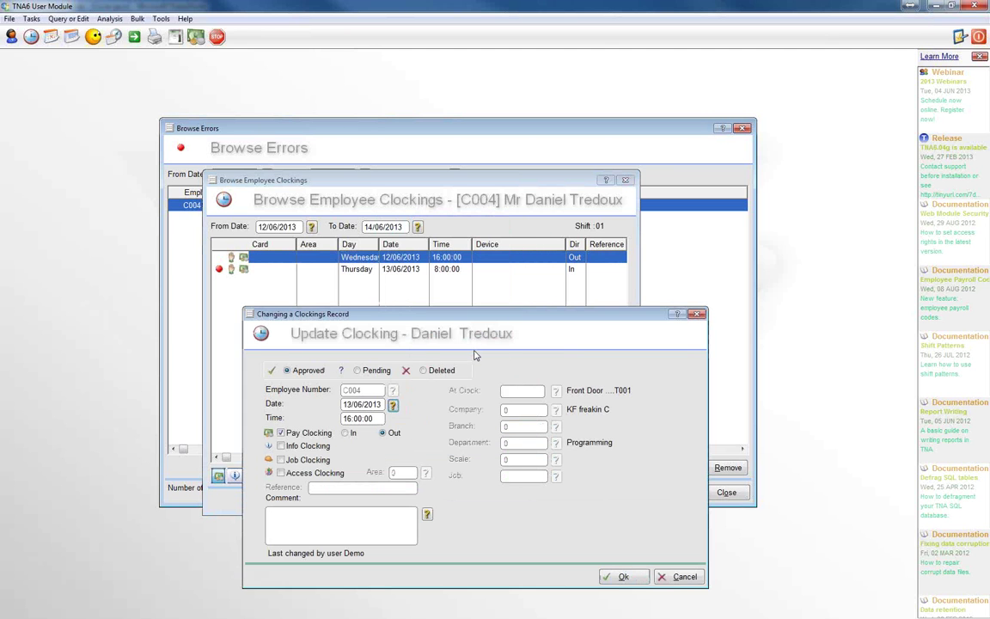
left_click(620, 576)
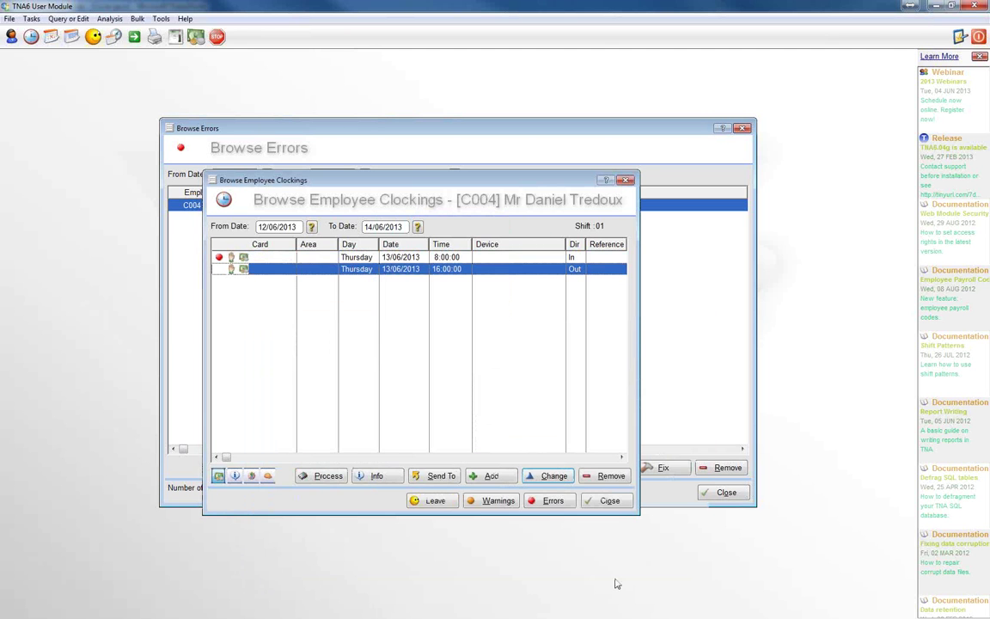
left_click(404, 257)
left_click(399, 272)
left_click(609, 501)
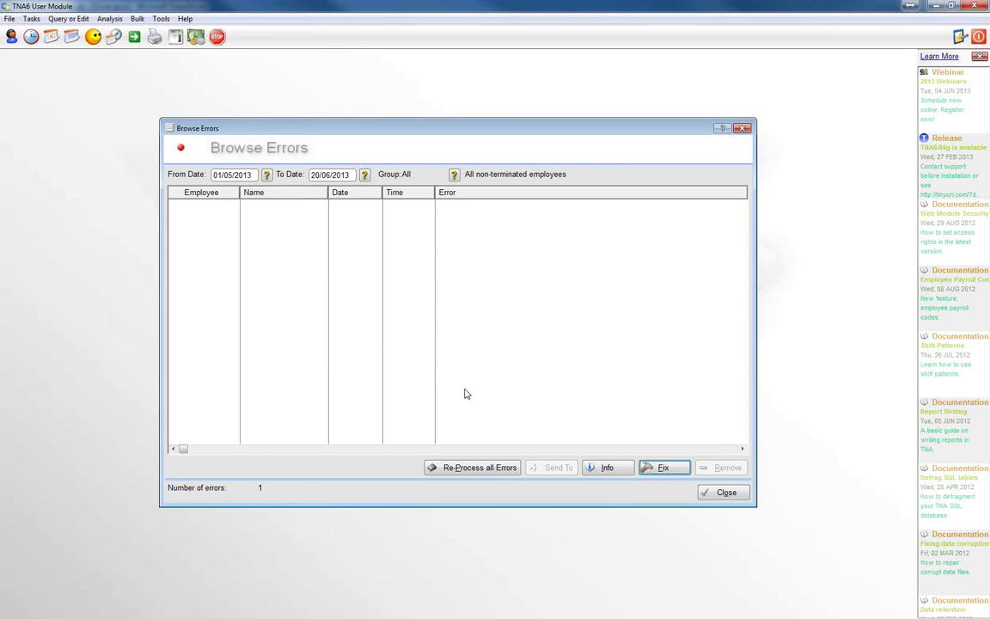
Set the start date of the error list to 01/05/2012
left_click(266, 174)
left_click(521, 276)
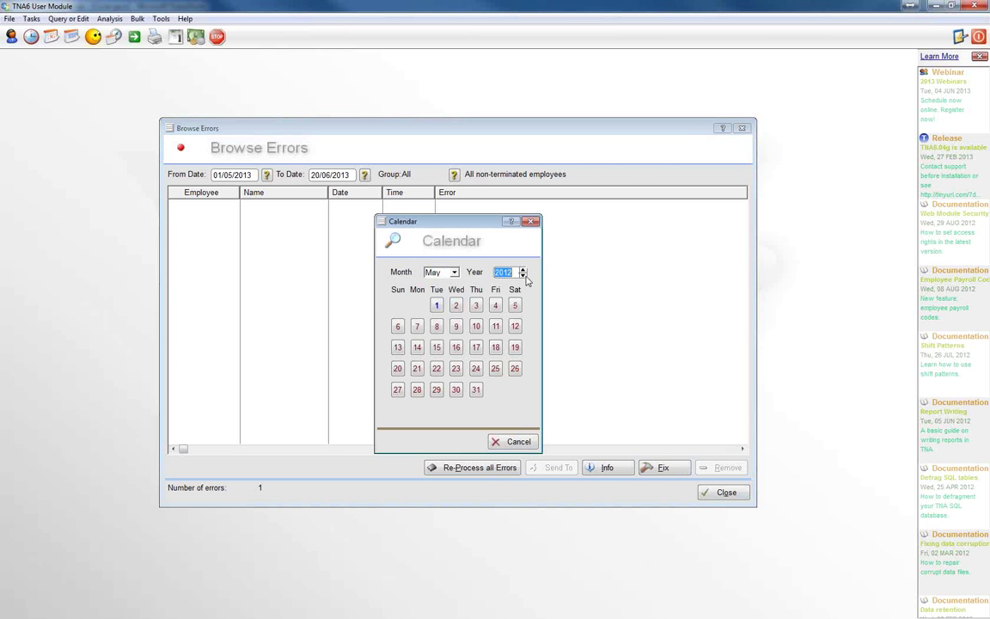
left_click(437, 306)
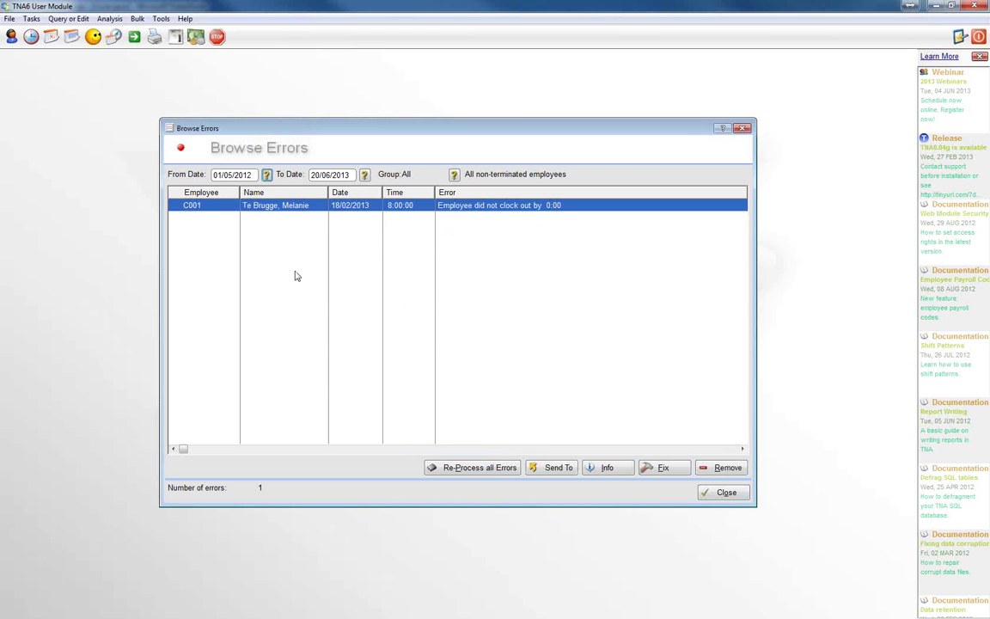
Open the clockings for the 18/02/2013 missing clock-out error and add an approved Out pay clocking on 18/02/2013 at 12:00:00
left_click(664, 469)
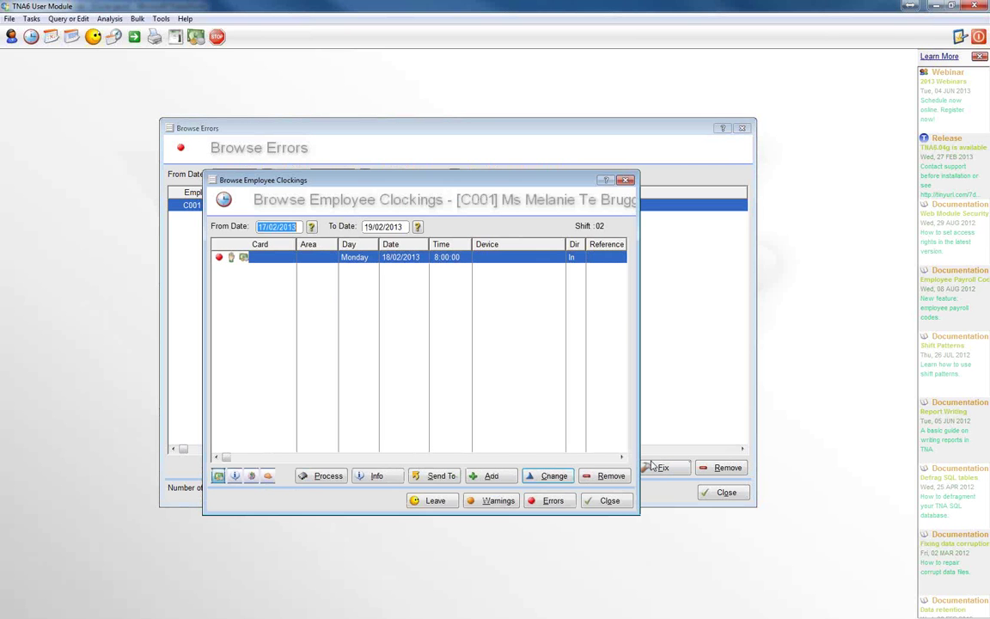
left_click(492, 476)
left_click(391, 434)
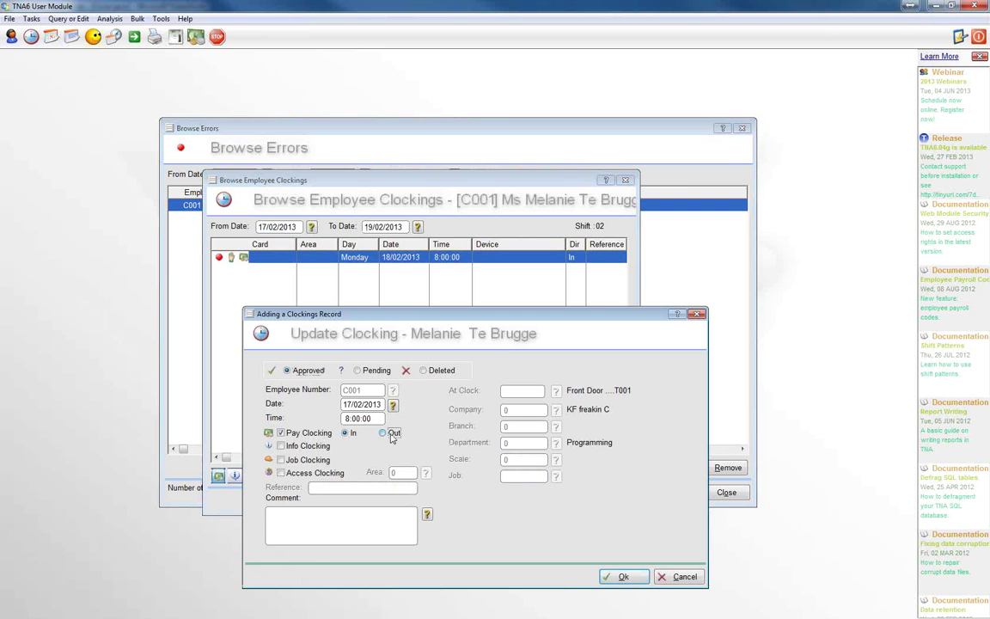
left_click(393, 405)
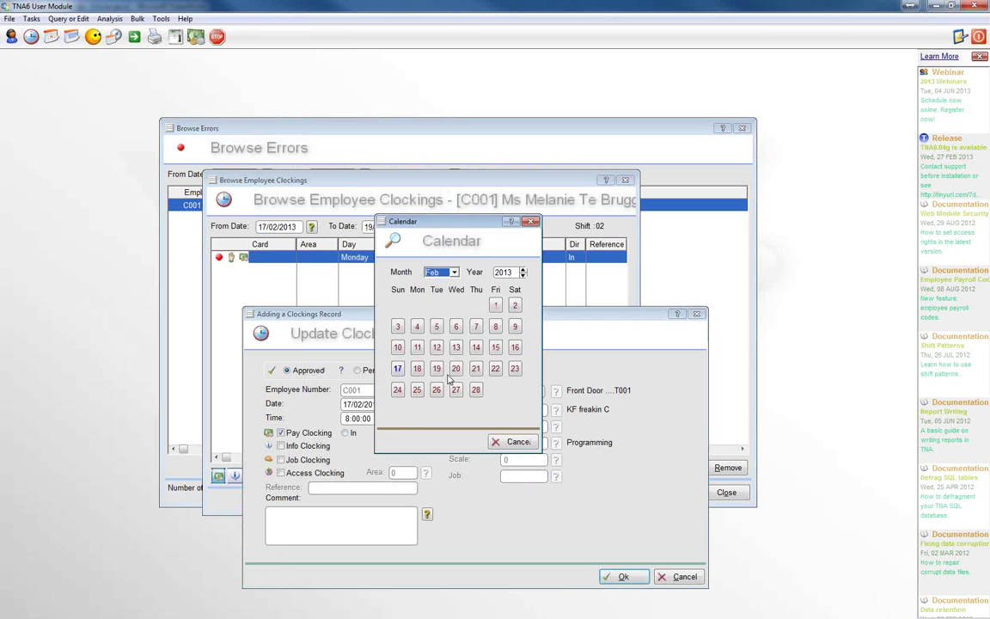
left_click(416, 346)
left_click(383, 419)
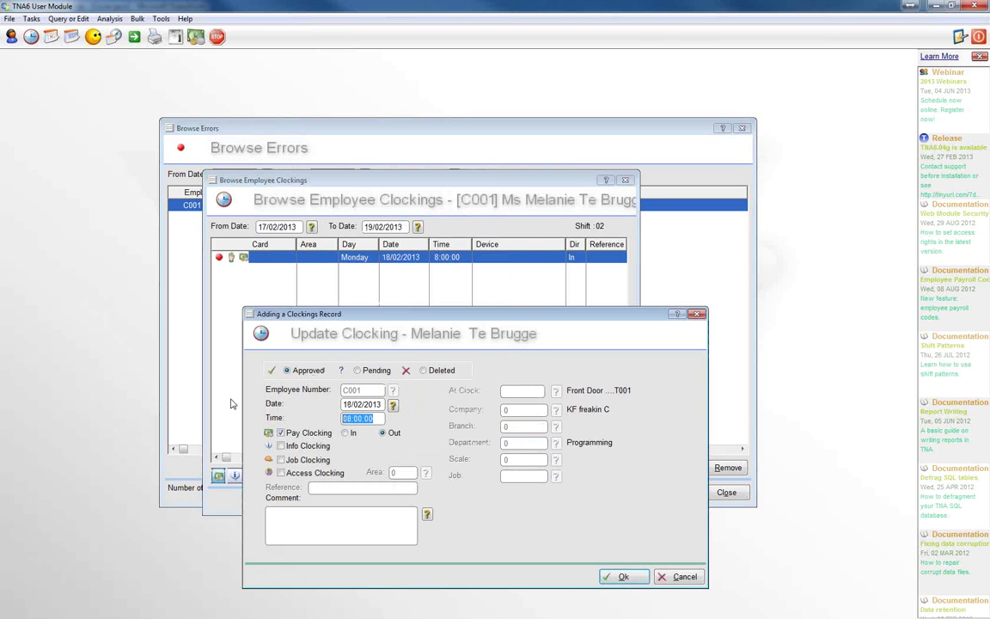
type("12:00:00")
left_click(621, 577)
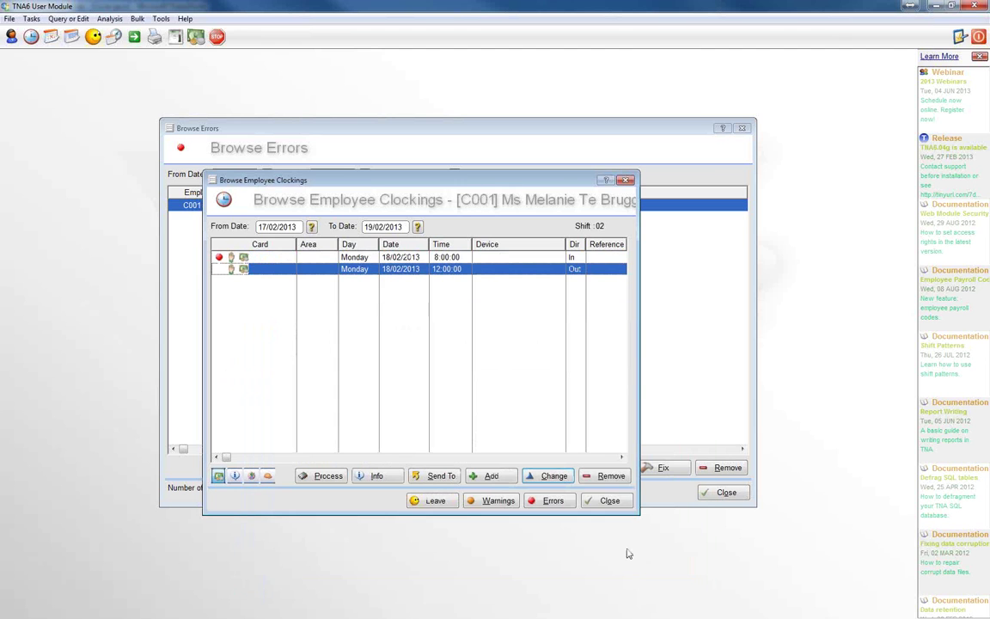
Compare the In and Out clockings on 18/02/2013, and close the clockings and the error list
left_click(434, 259)
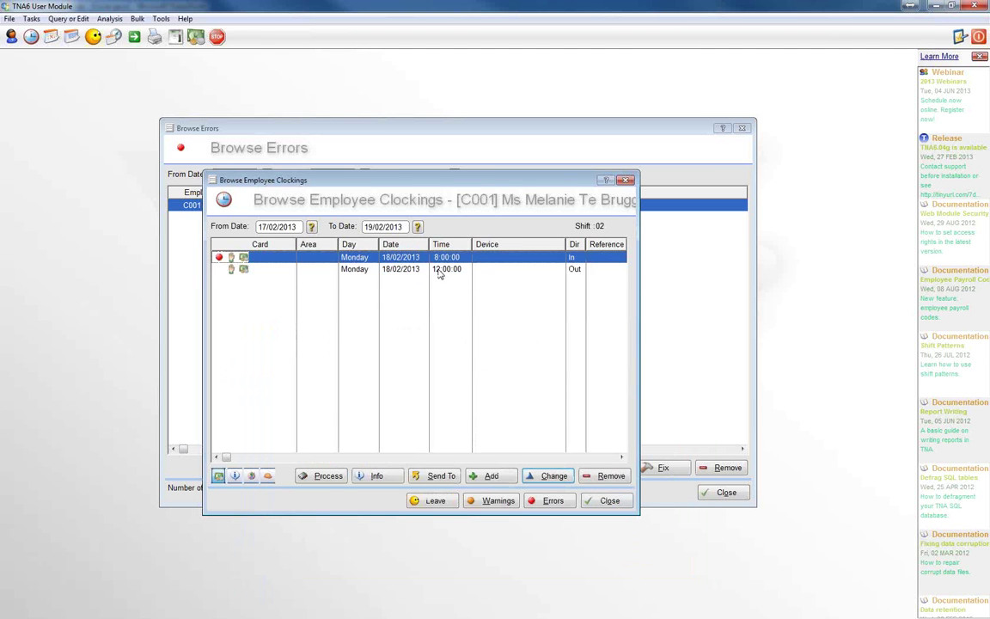
left_click(438, 269)
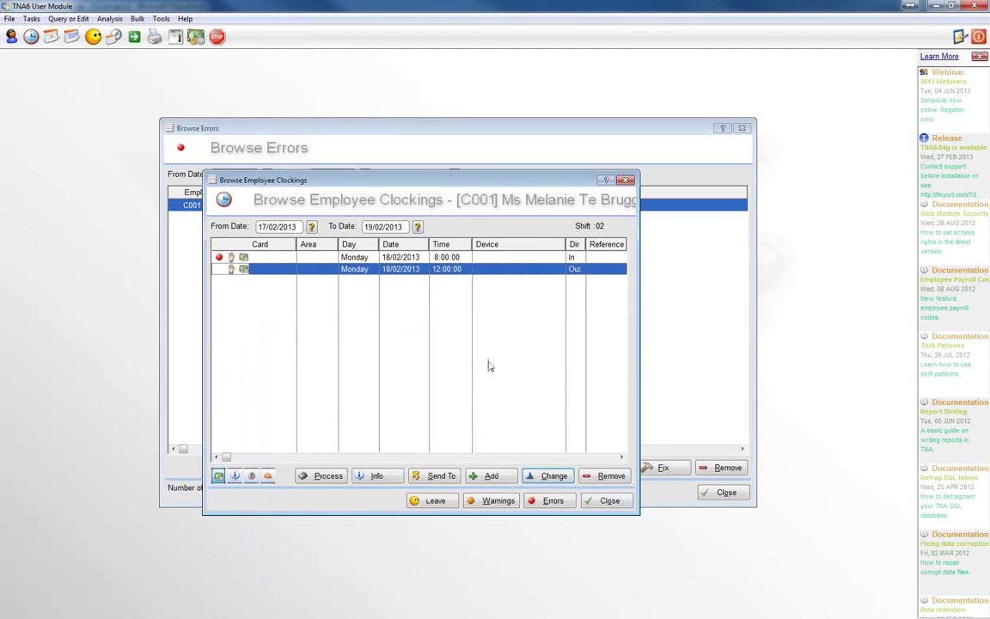
left_click(591, 501)
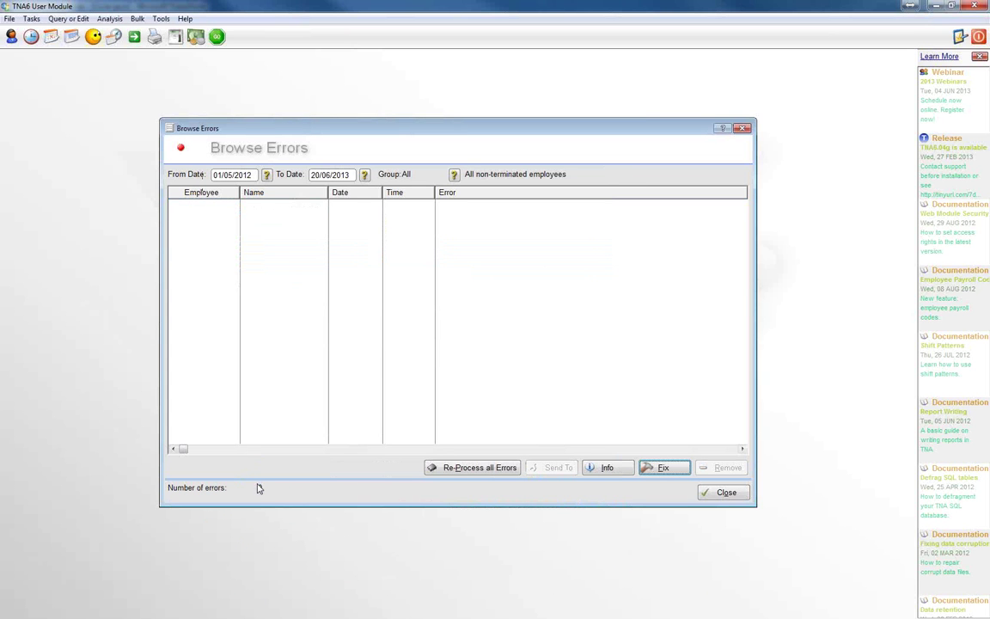
left_click(739, 497)
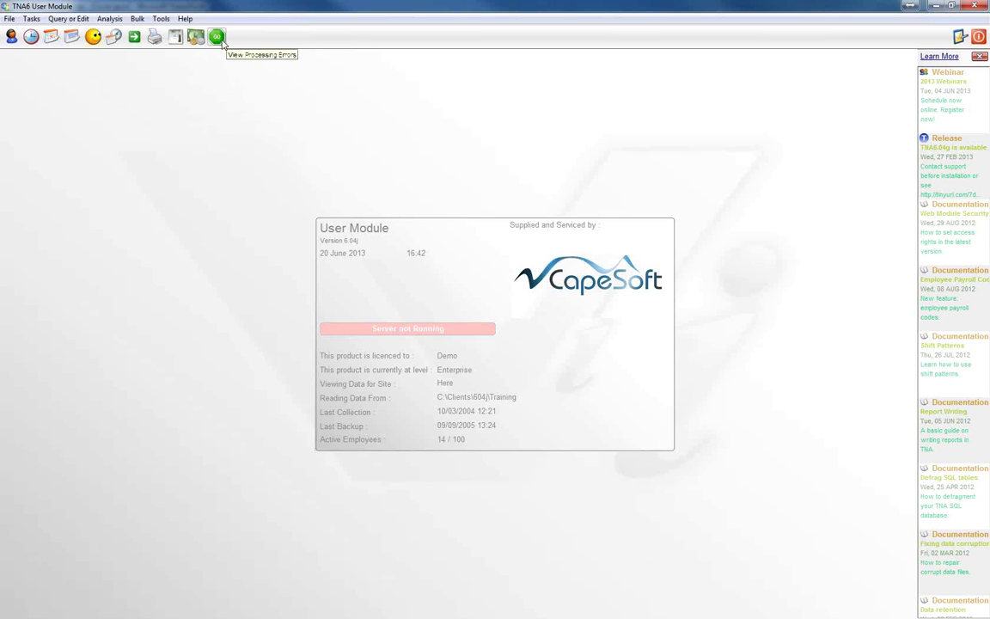
Review the daily hours of the first employee in the employee list, including the 04/06/2013 entry, and close both windows
left_click(11, 37)
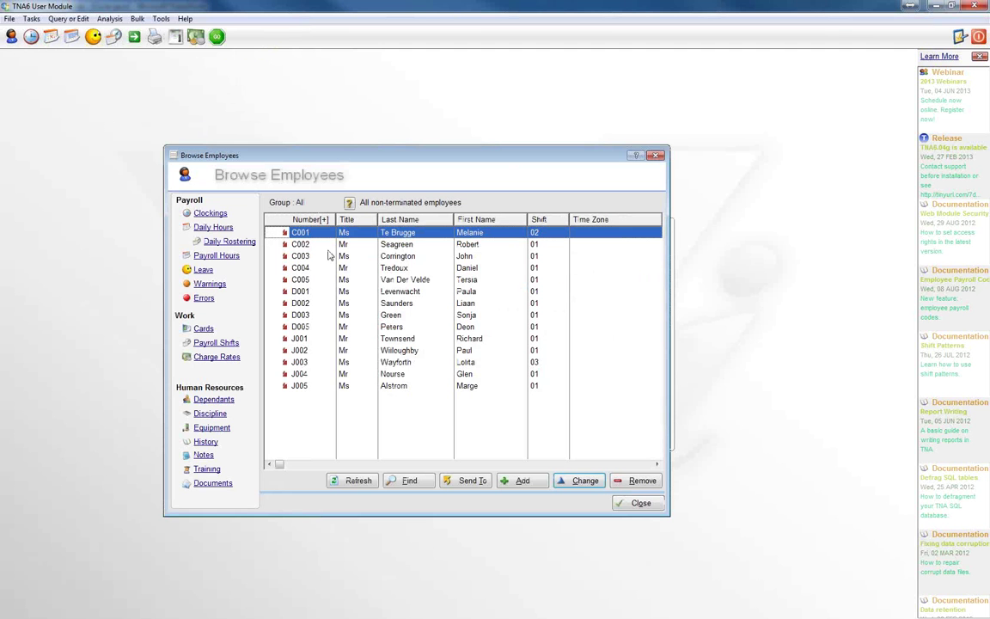
left_click(209, 228)
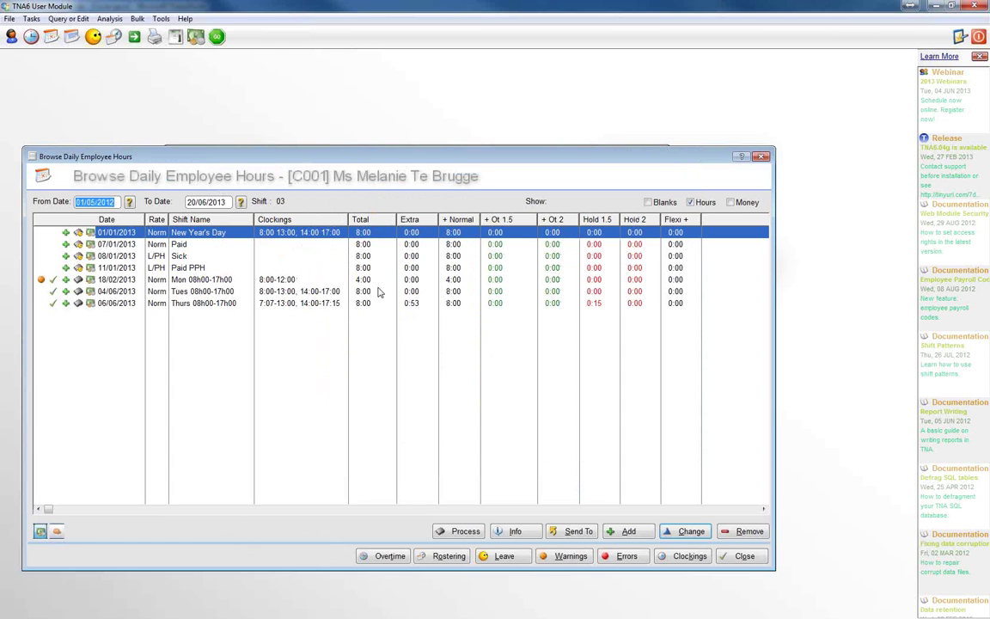
left_click(293, 292)
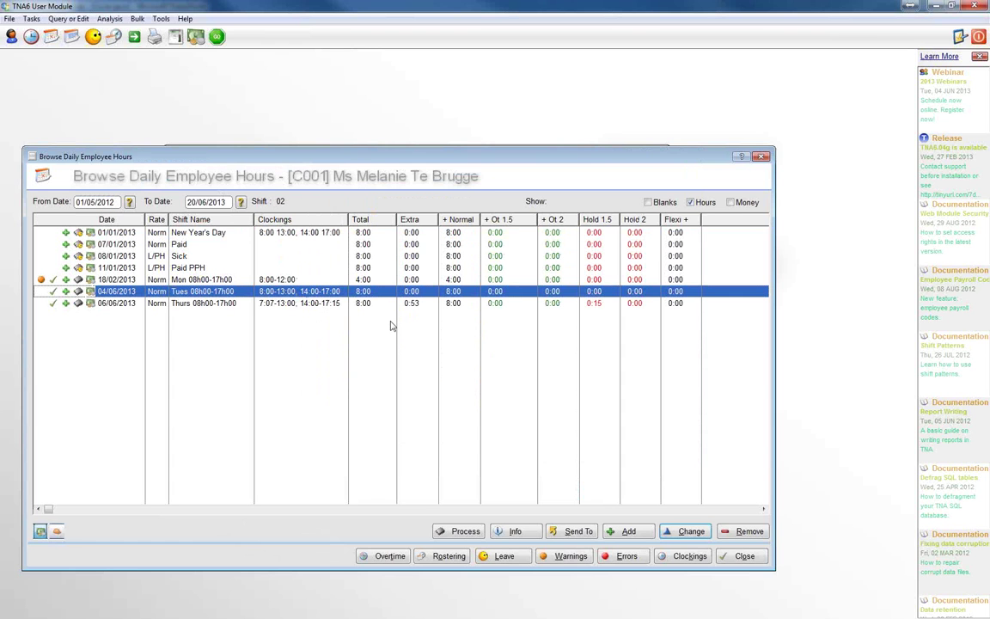
left_click(759, 559)
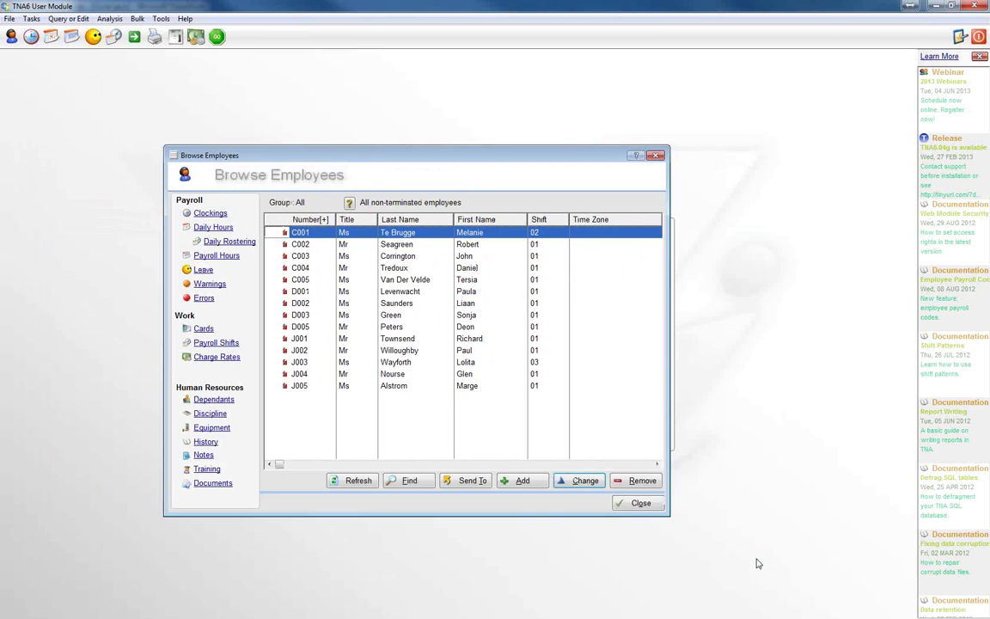
left_click(639, 507)
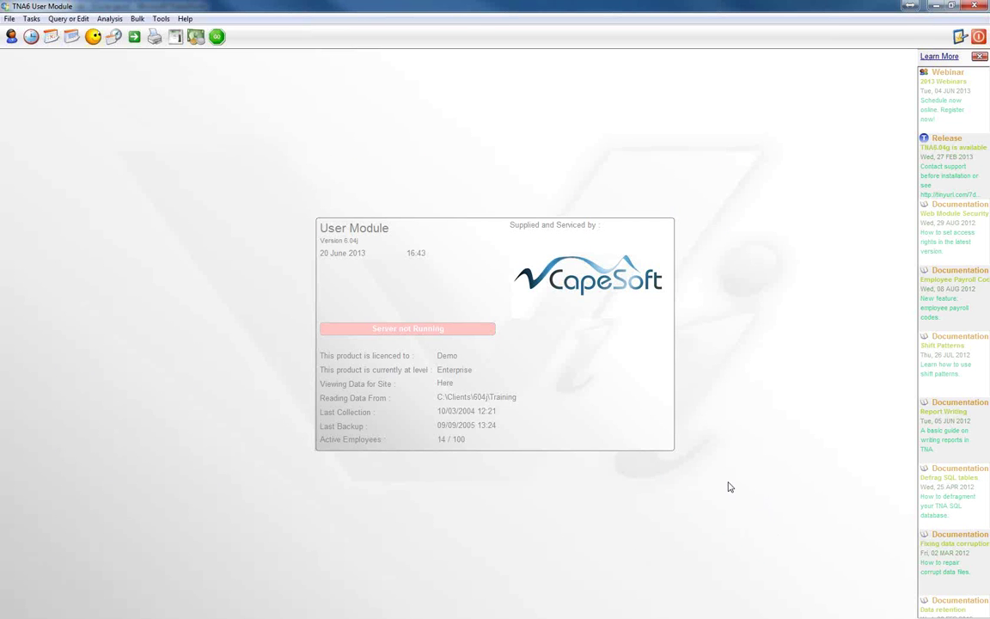